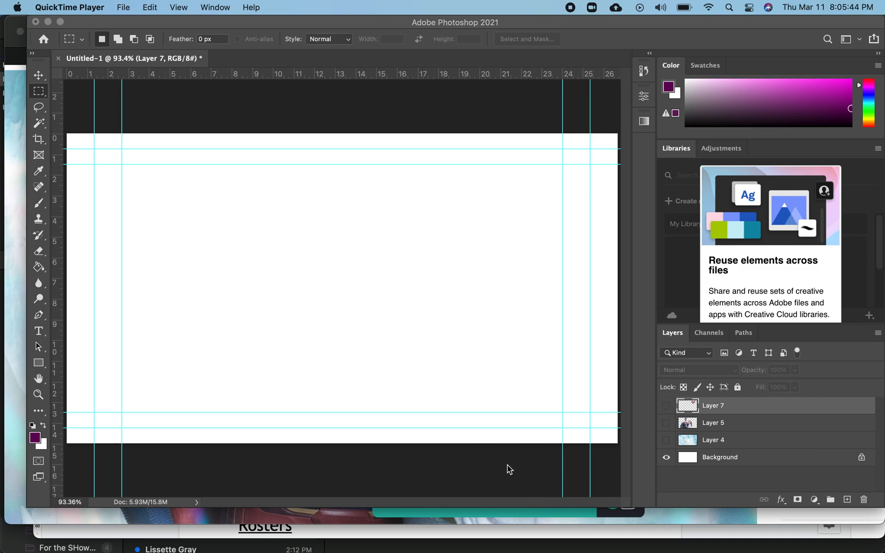
- Switch to Safari and copy the Superman and Lois promo image from the web page
key("cmd+Tab")
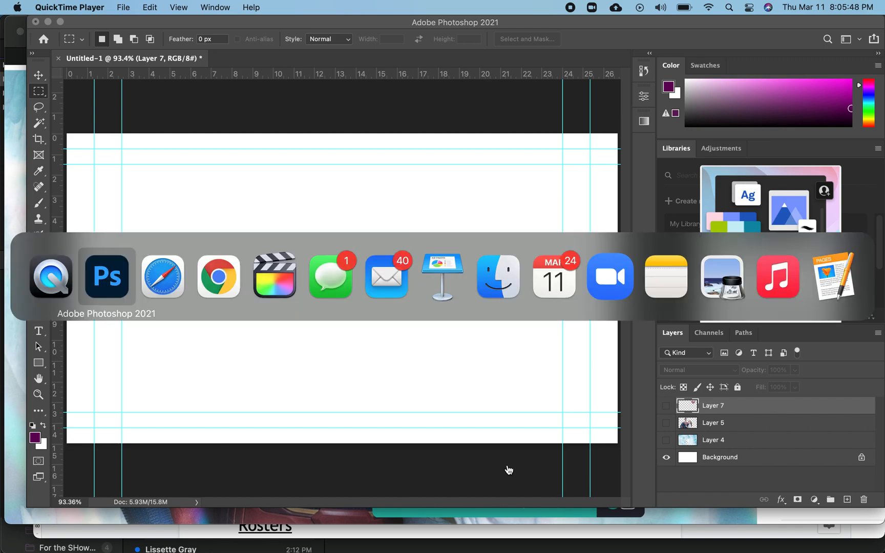
key("super+Tab")
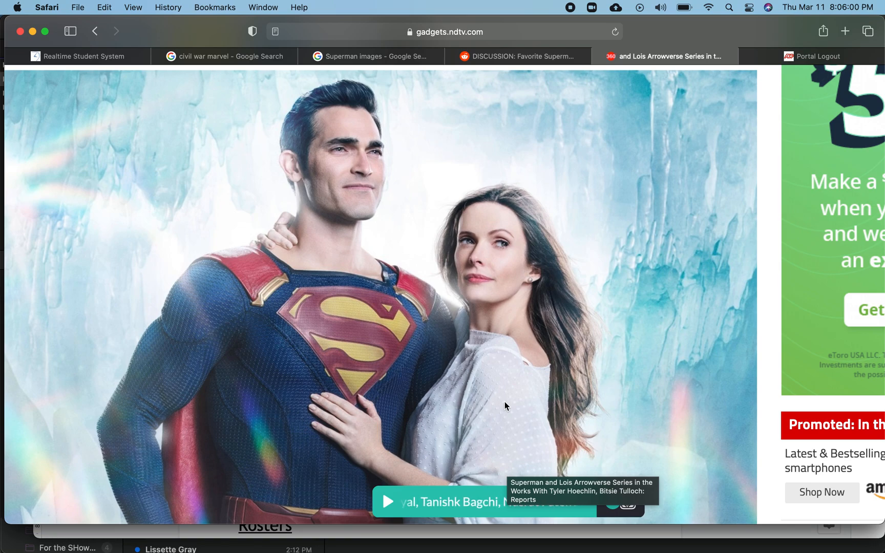
right_click(464, 369)
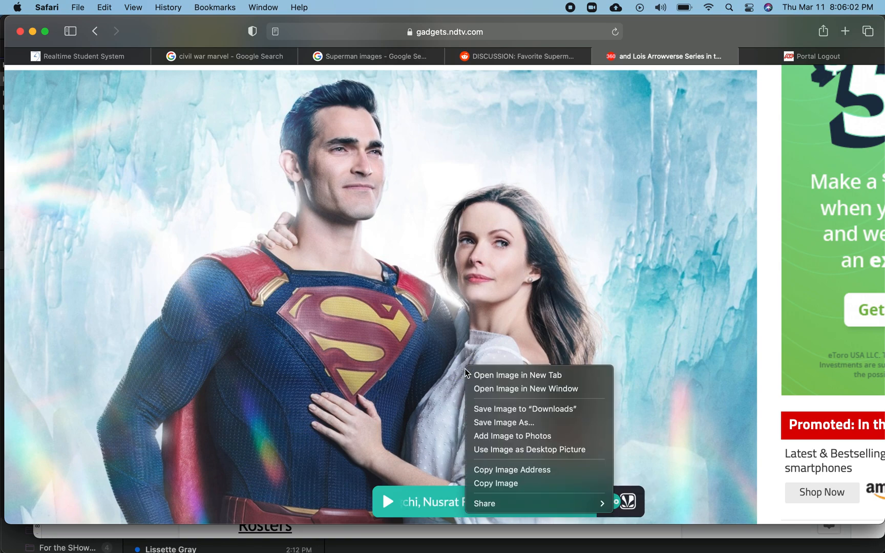
left_click(496, 483)
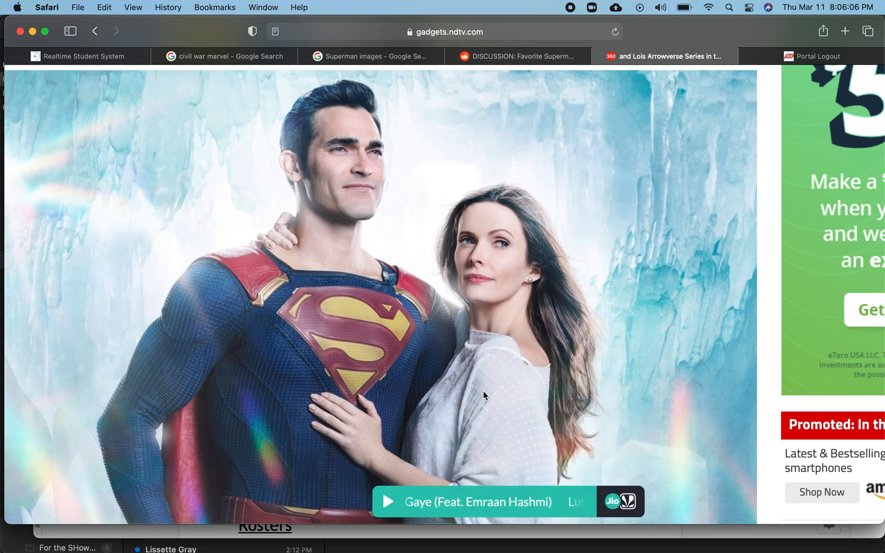
- Switch back to Photoshop and paste the copied image into the document as a new layer
key("super+Tab")
key("super+Tab")
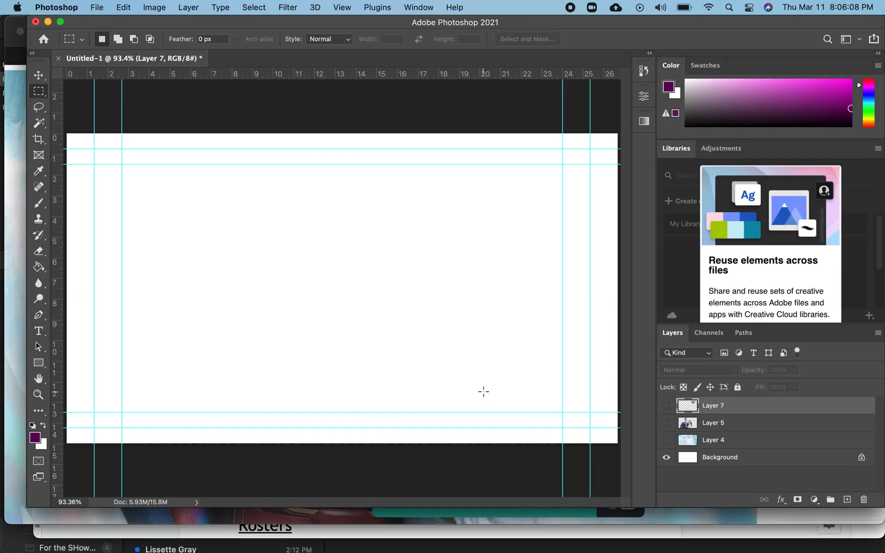
key("super+v")
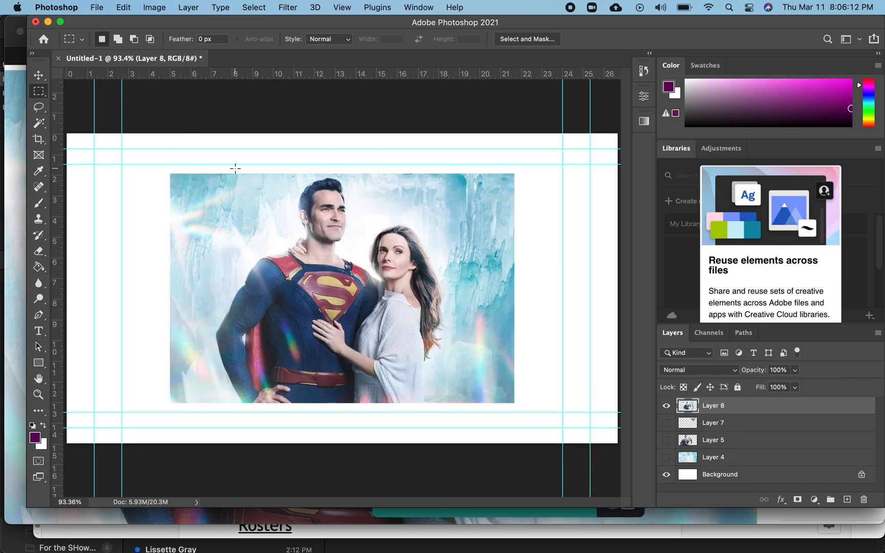
- Scale the pasted image up to about 162% so it fills the canvas, then nudge it slightly down
key("super+t")
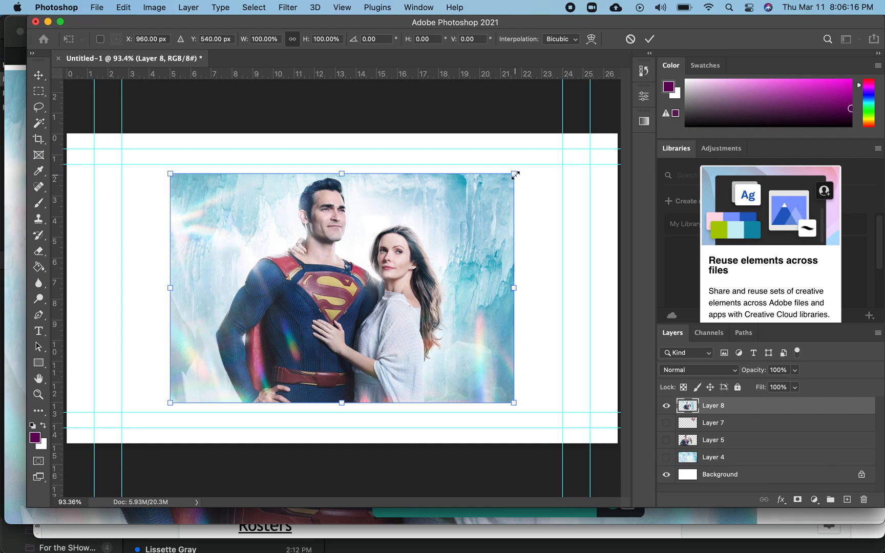
left_click_drag(515, 176, 620, 97)
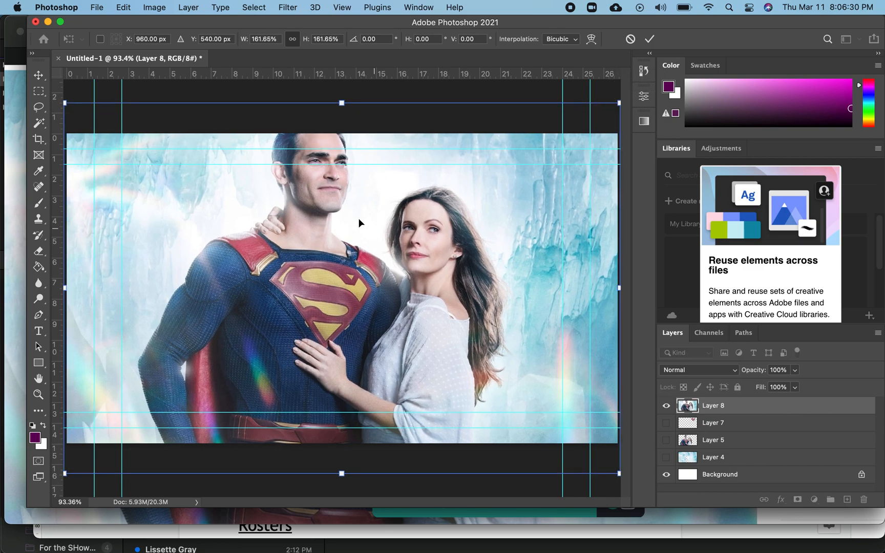
key("Return")
left_click_drag(344, 265, 343, 294)
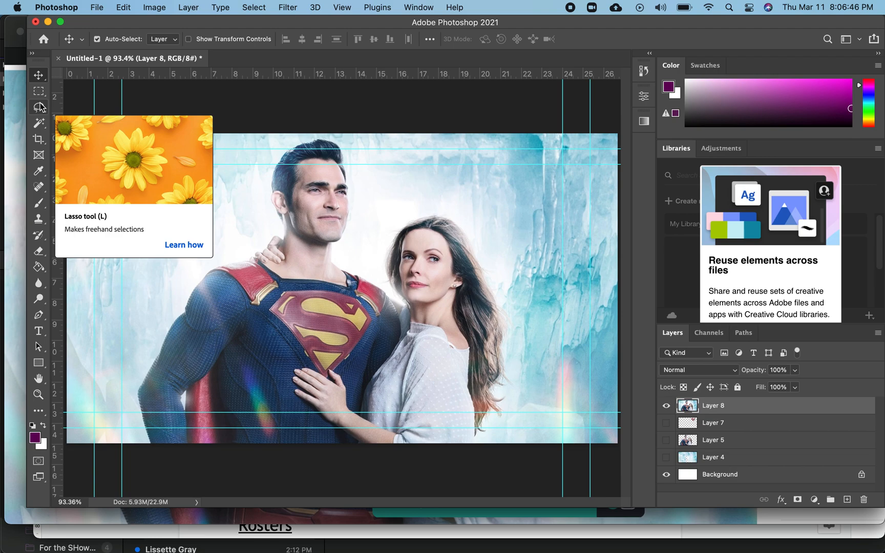
- Select the subject (both people) on the image layer and delete it, leaving only the ice background
left_click(39, 124)
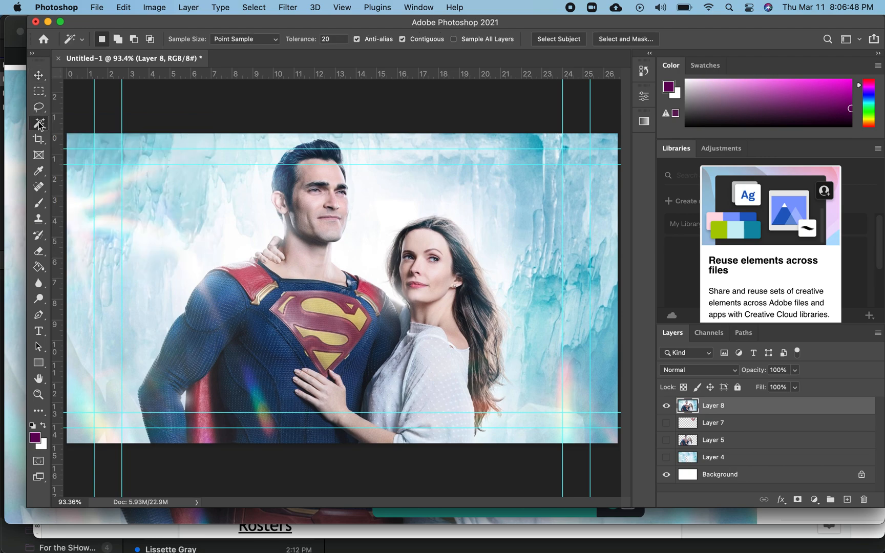
left_click(553, 40)
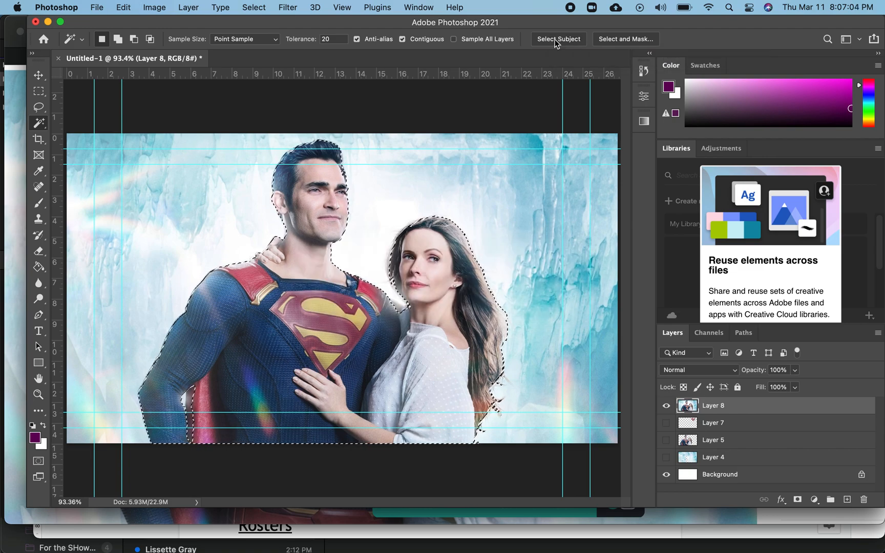
key("Delete")
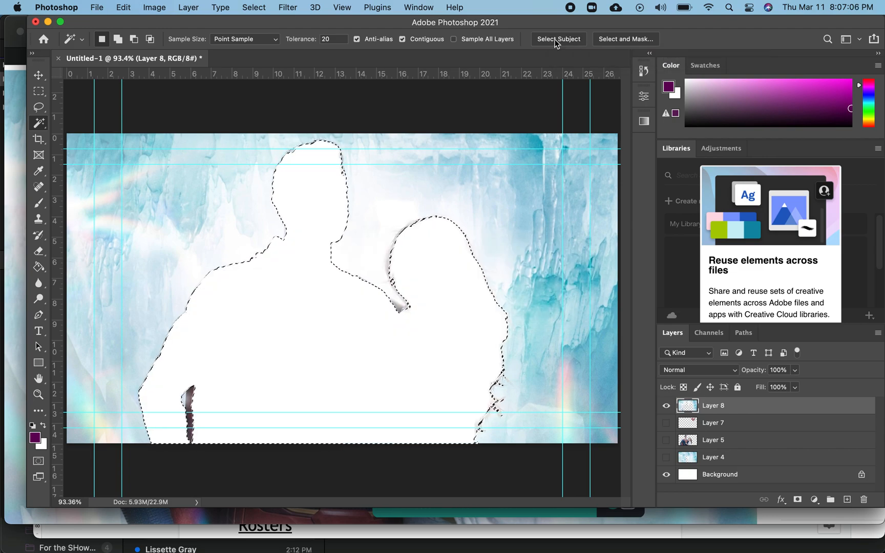
- Paste the image again as a new layer and hide it so only the subject-removed background shows
key("super+v")
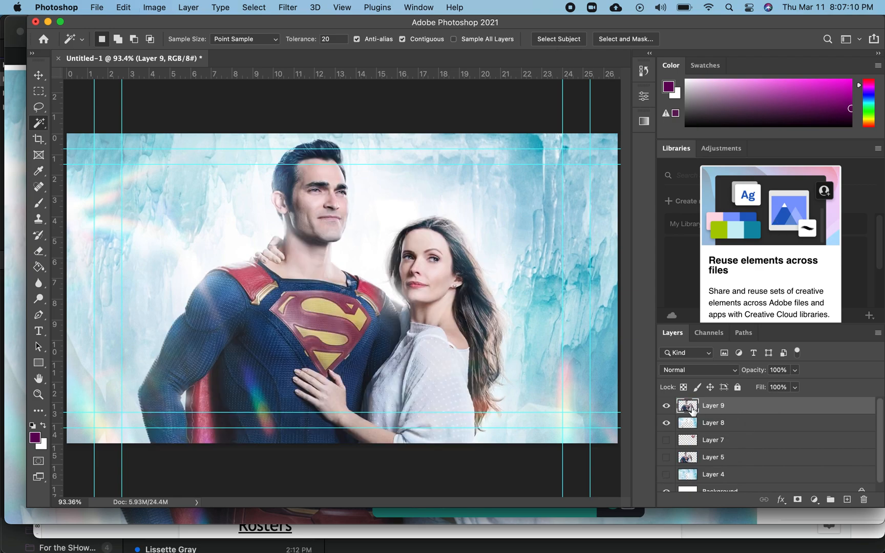
left_click(666, 423)
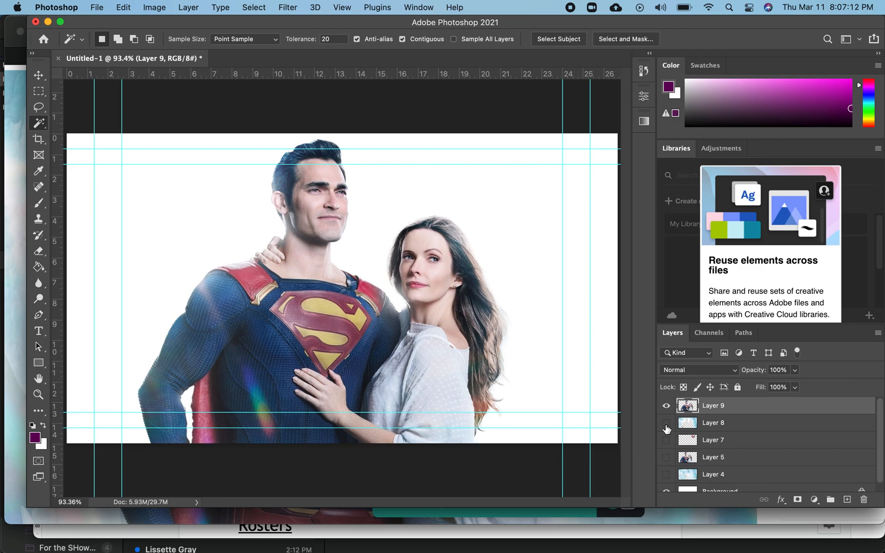
left_click(666, 423)
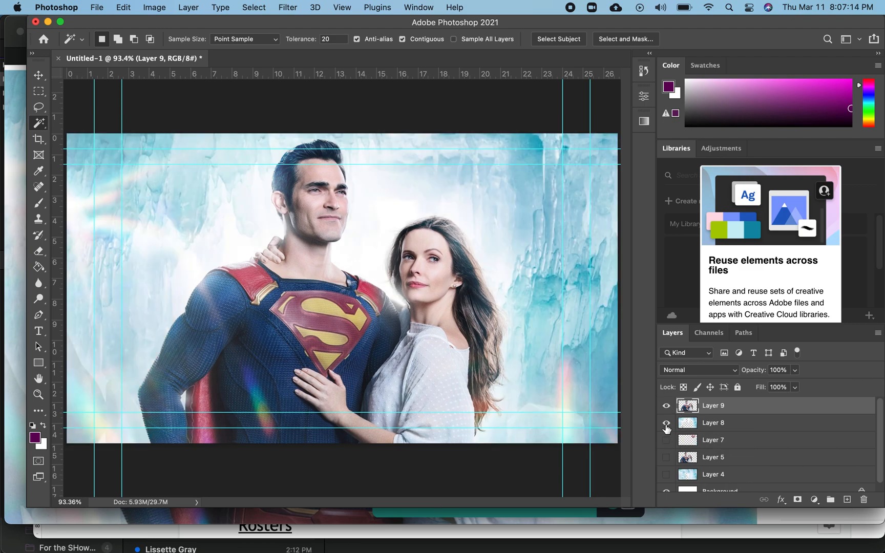
left_click(666, 406)
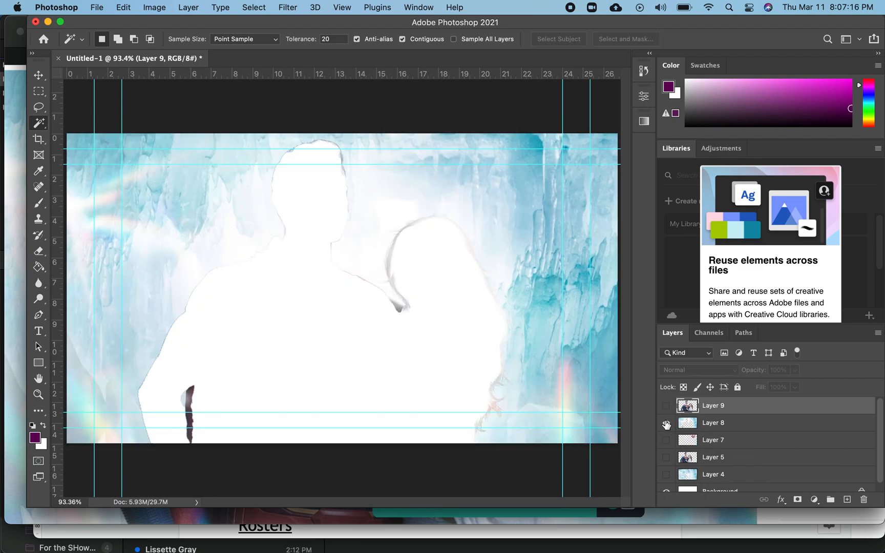
left_click(666, 423)
left_click(666, 423)
- Use the Clone Stamp tool on the background layer to fill the left edge of the man's silhouette with ice texture
left_click(39, 219)
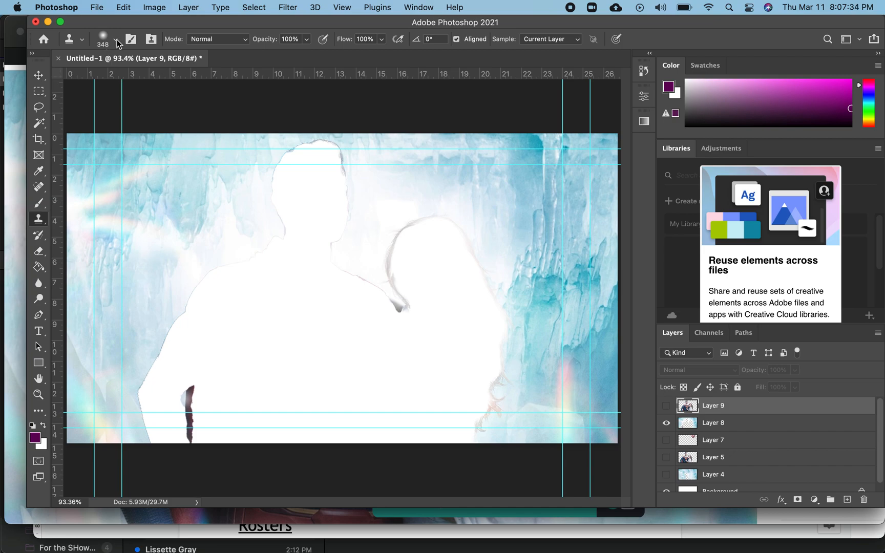
left_click(735, 422)
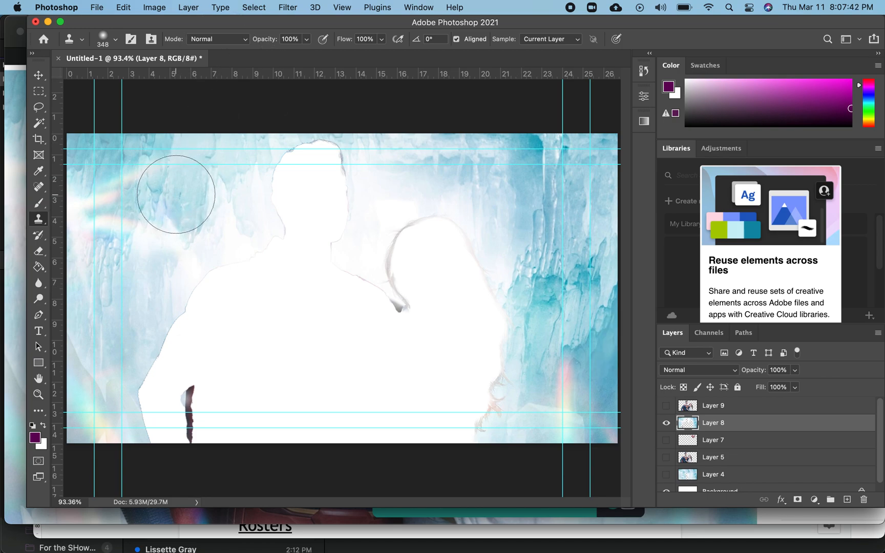
left_click(177, 195, "alt")
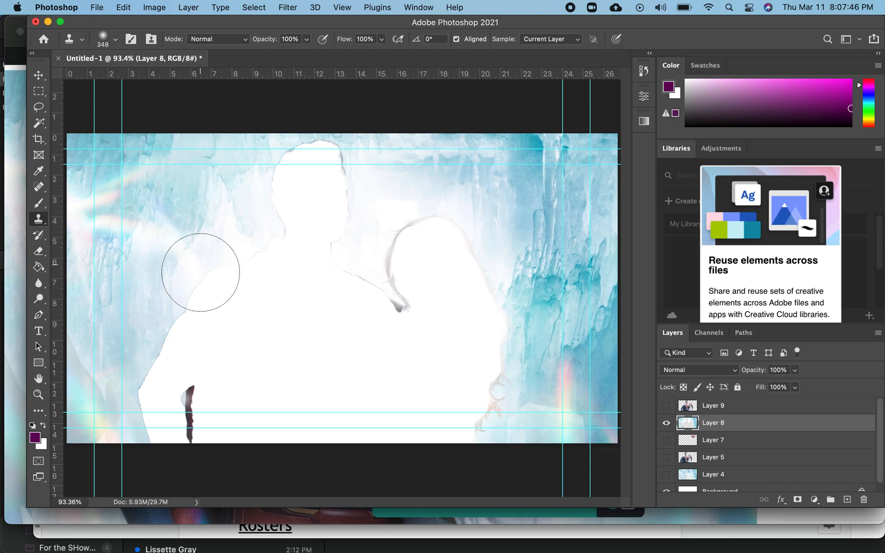
left_click_drag(196, 295, 188, 425)
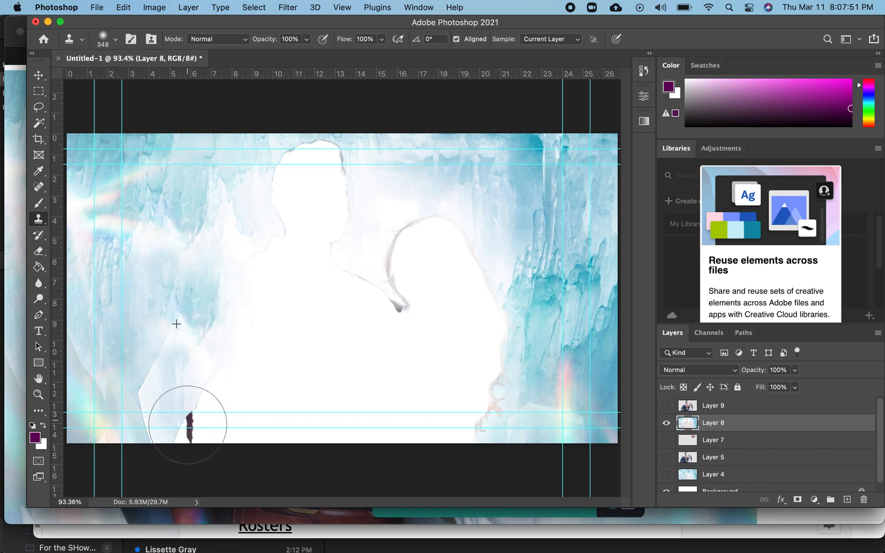
left_click(163, 268, "alt")
left_click_drag(161, 412, 161, 430)
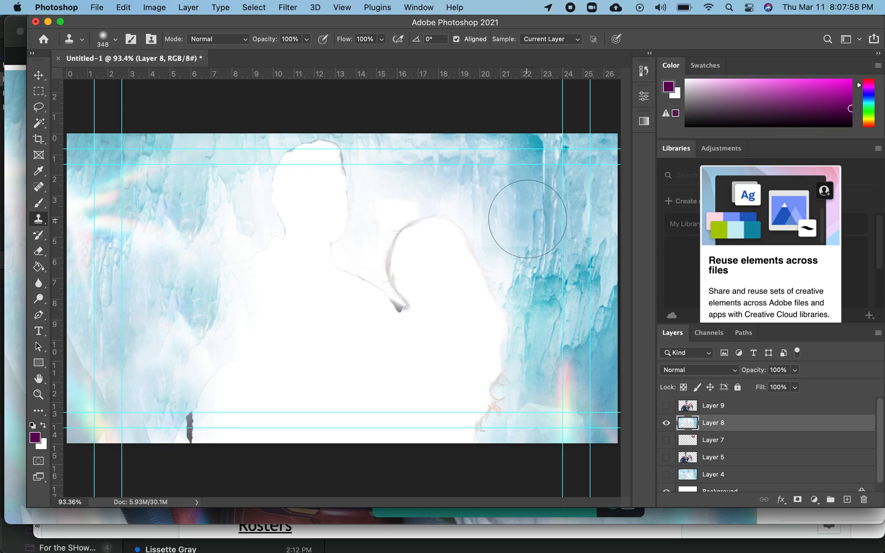
- Clone ice texture over the woman's silhouette and the right-center gap of the background layer
left_click(549, 234, "alt")
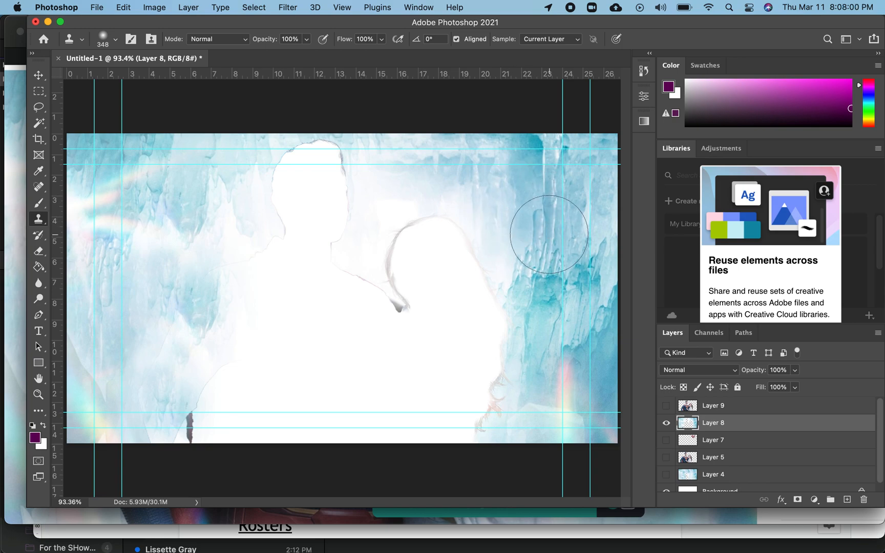
mouse_move(474, 198)
left_mouse_down()
mouse_move(466, 192)
mouse_move(454, 389)
left_mouse_up()
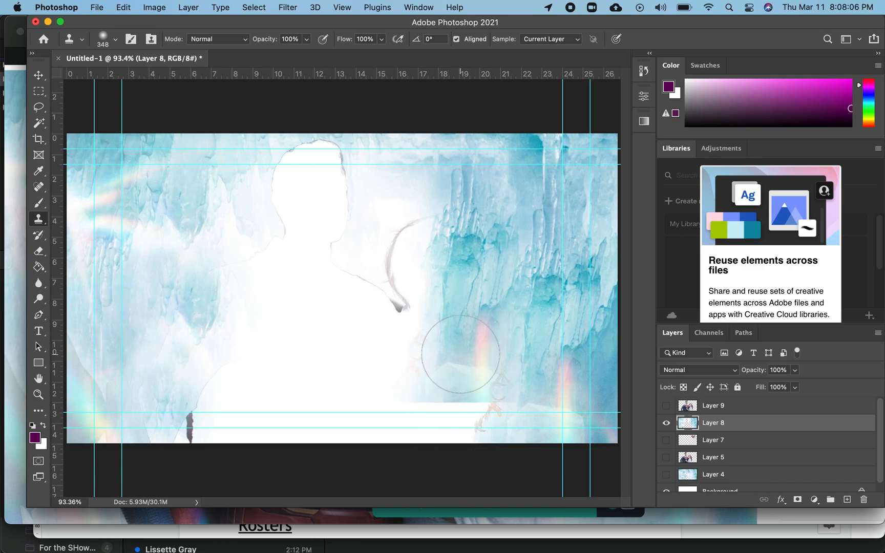
left_click(477, 324, "alt")
left_click_drag(477, 378, 471, 467)
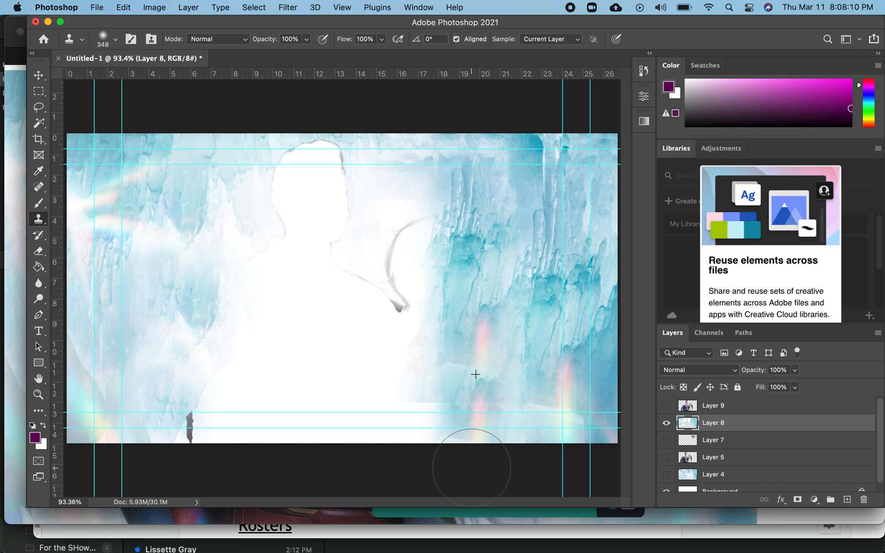
left_click(405, 180, "alt")
left_click_drag(402, 181, 406, 256)
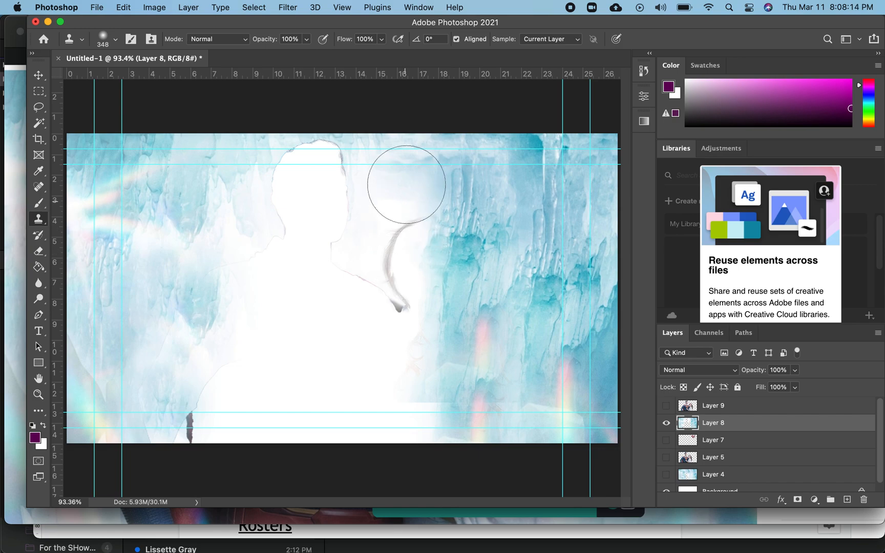
left_click(409, 156, "alt")
left_click_drag(408, 155, 407, 293)
left_click(409, 157, "alt")
left_click_drag(409, 157, 405, 307)
left_click(409, 177, "alt")
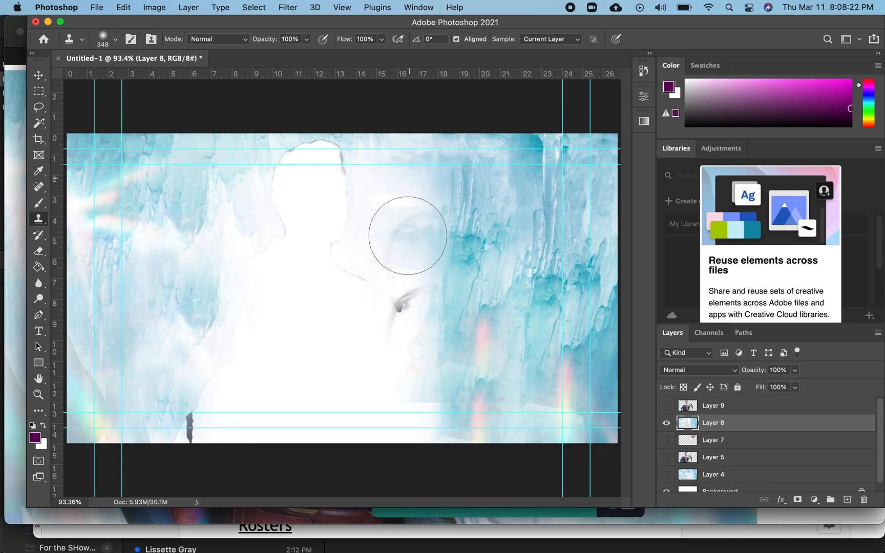
left_click_drag(406, 263, 399, 426)
left_click(115, 278, "alt")
mouse_move(436, 257)
left_mouse_down()
mouse_move(414, 240)
mouse_move(409, 418)
left_mouse_up()
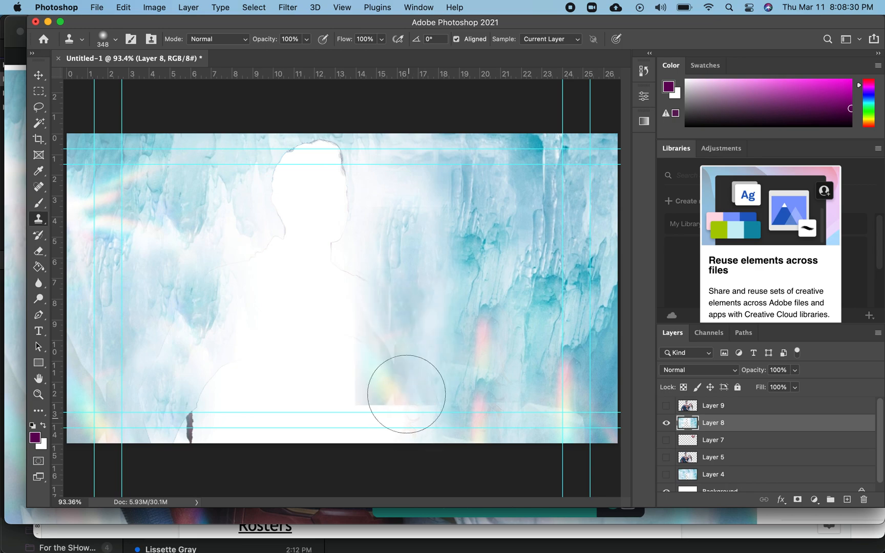
left_click(147, 255, "alt")
left_click_drag(401, 363, 402, 426)
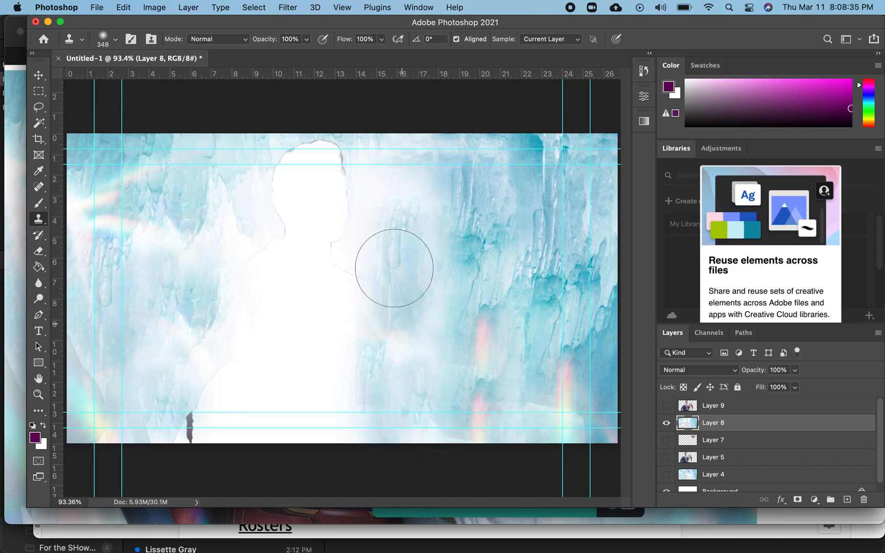
- Clone ice texture over the man's silhouette and remaining remnants until the background is fully filled
left_click(171, 160, "alt")
mouse_move(318, 169)
left_mouse_down()
mouse_move(311, 252)
mouse_move(311, 450)
left_mouse_up()
left_click_drag(249, 170, 248, 459)
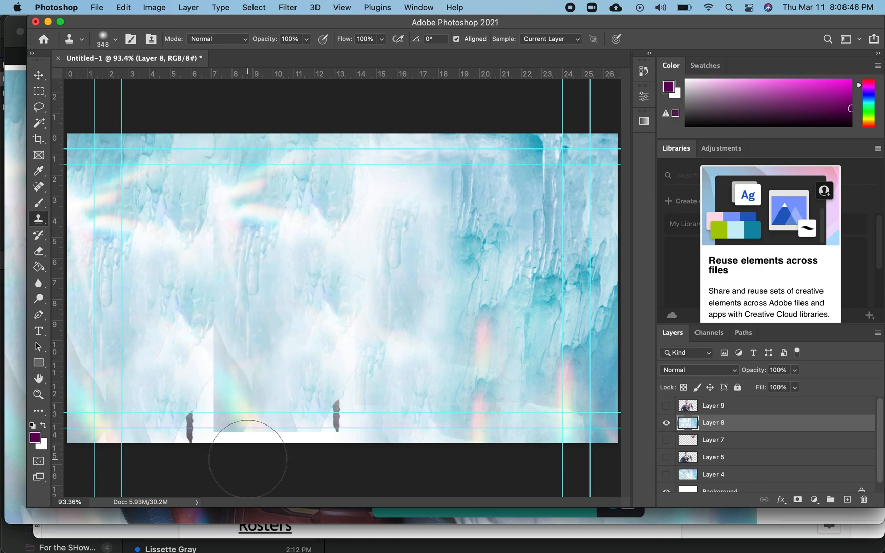
left_click(171, 194, "alt")
left_click_drag(197, 190, 211, 450)
left_click(193, 271, "alt")
mouse_move(217, 382)
left_mouse_down()
mouse_move(214, 439)
mouse_move(197, 420)
mouse_move(195, 439)
left_mouse_up()
left_click_drag(334, 416, 330, 430)
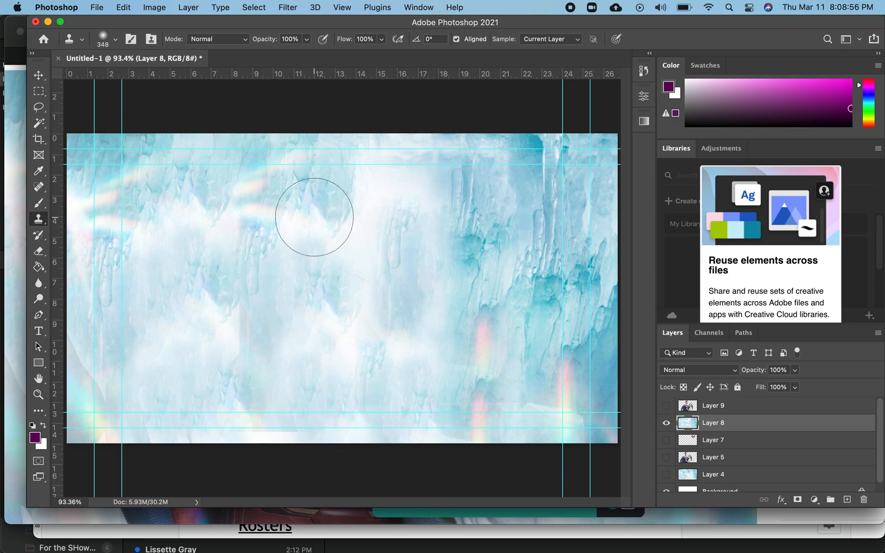
left_click_drag(471, 331, 465, 459)
left_click(361, 274)
left_click(385, 217, "alt")
left_click_drag(253, 184, 251, 306)
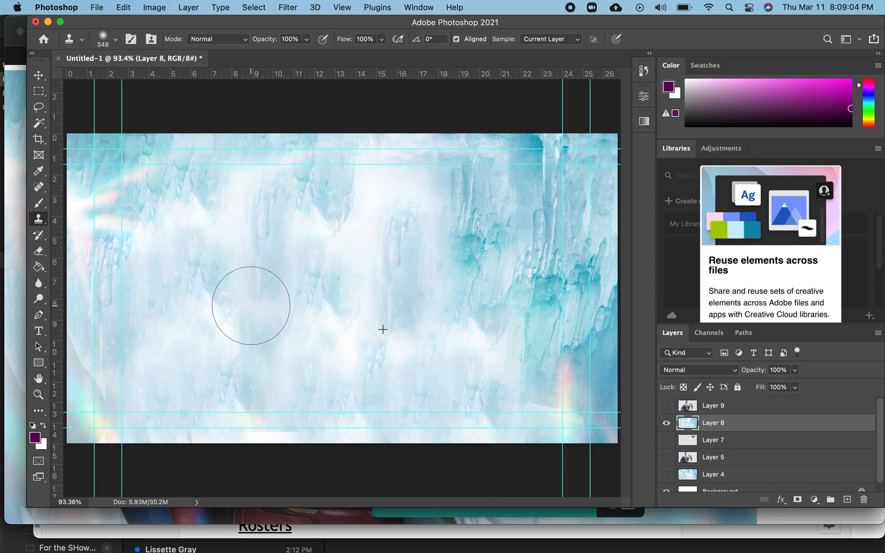
- Show the subject layer and the logo layer, and move the logo layer to the top of the stack
left_click(666, 406)
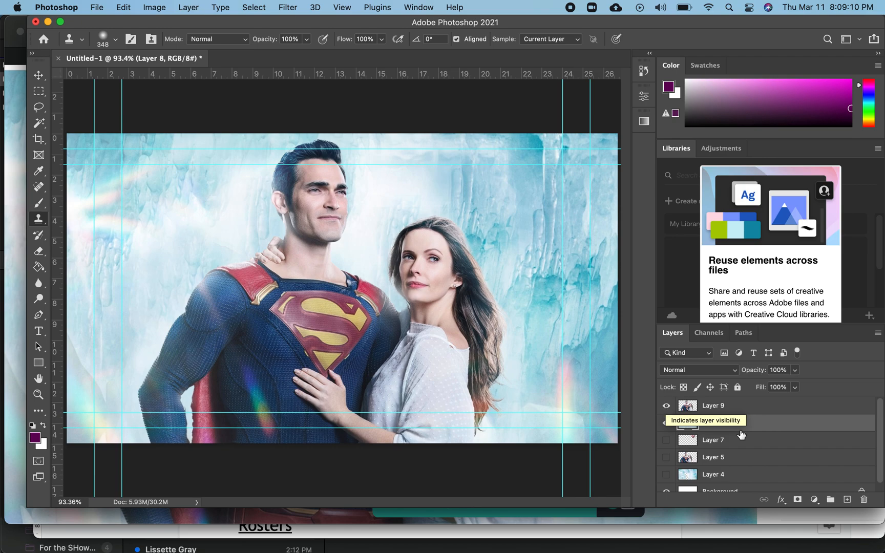
left_click(665, 443)
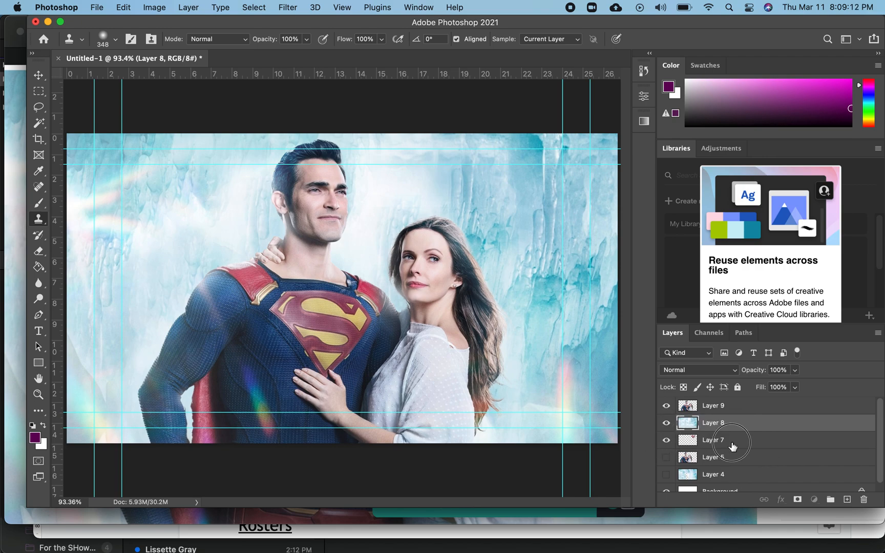
left_click_drag(728, 423, 730, 402)
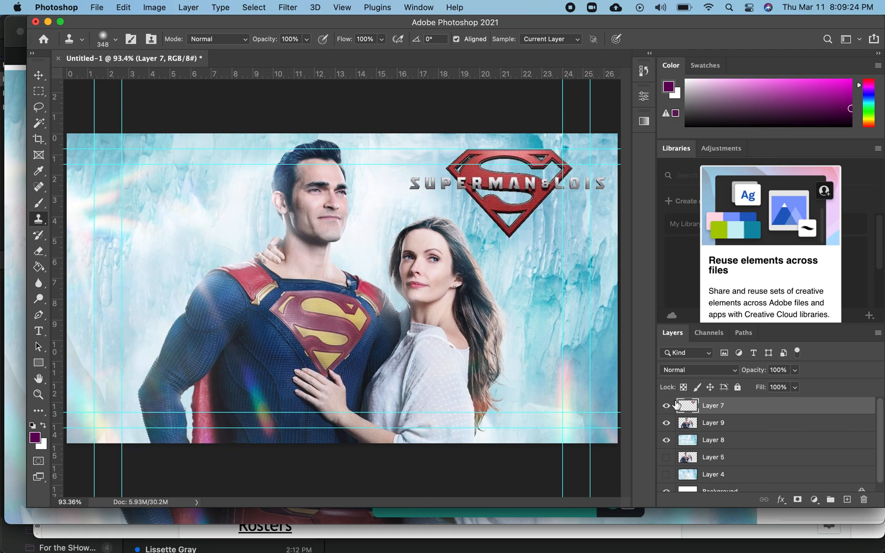
- Save the document on the computer as S and L in the Desktop folder
scroll(745, 455, "down", 2)
scroll(745, 455, "up", 2)
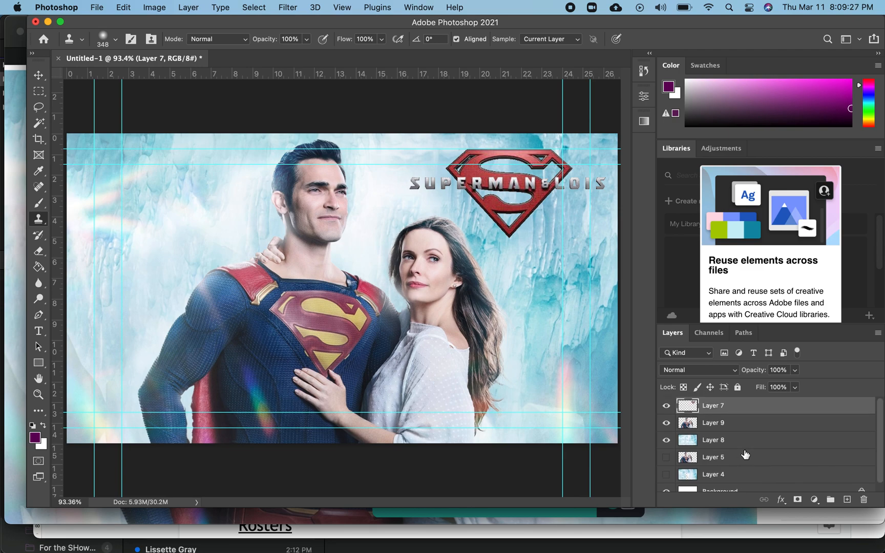
left_click(97, 7)
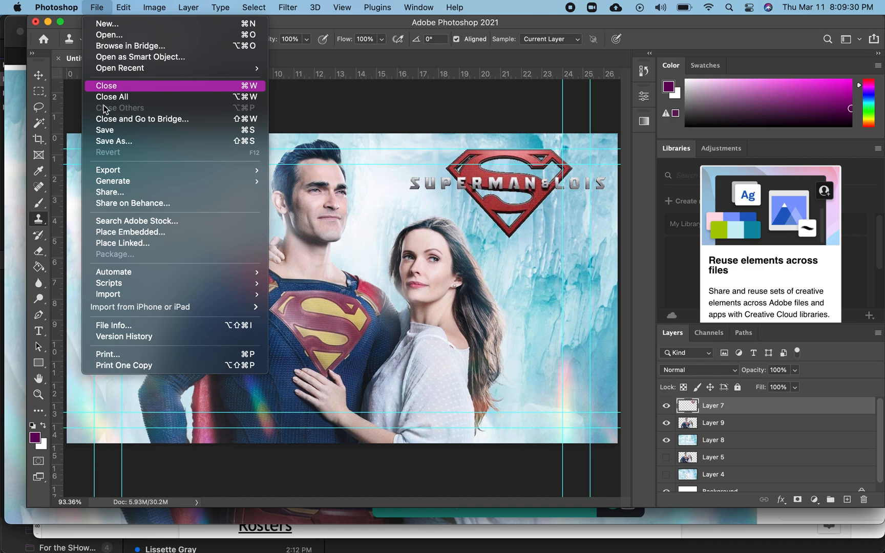
left_click(108, 131)
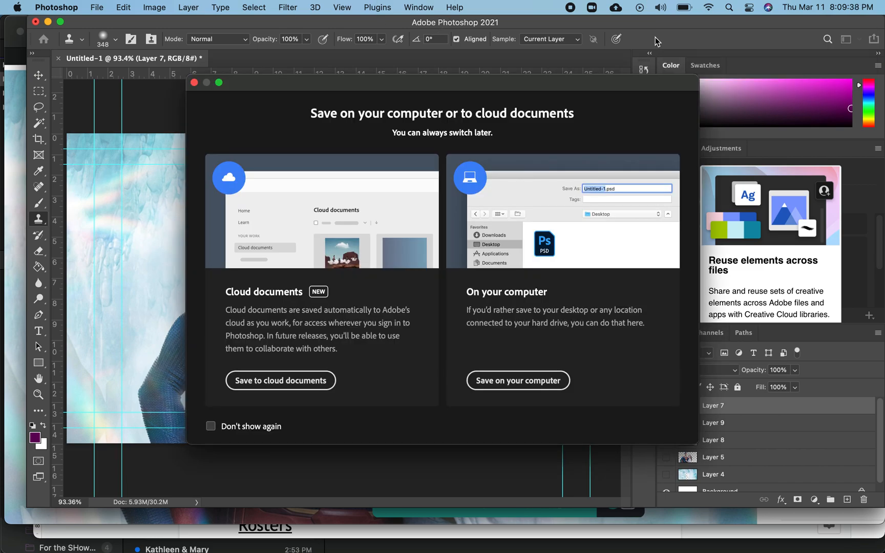
left_click(505, 382)
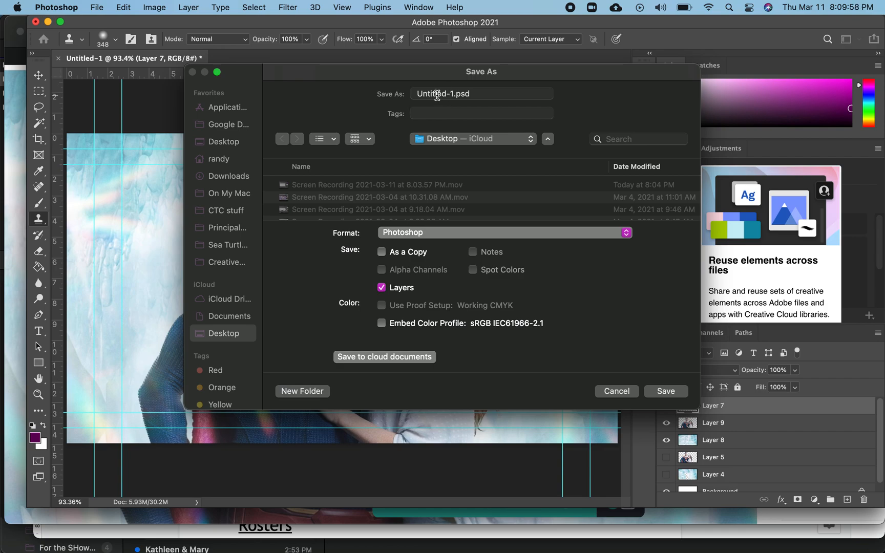
left_click(436, 95)
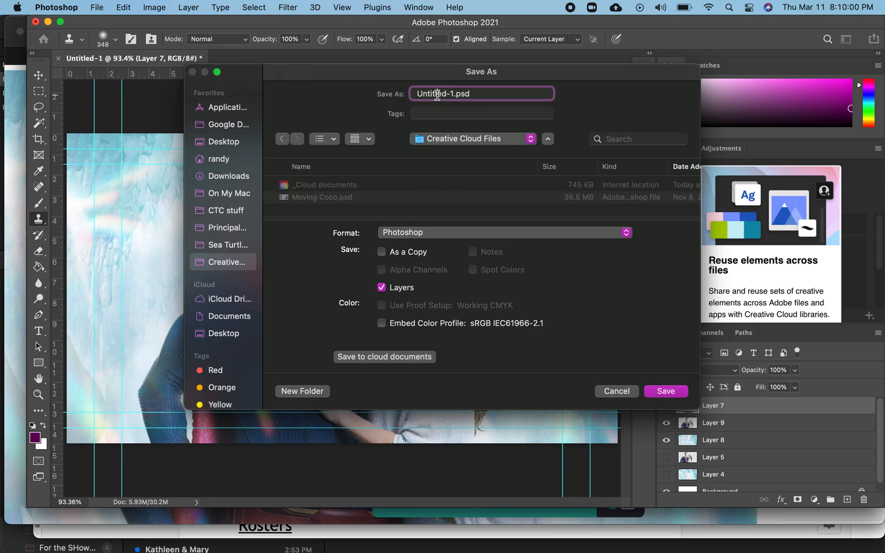
triple_click(437, 95)
type("S and L")
left_click(228, 142)
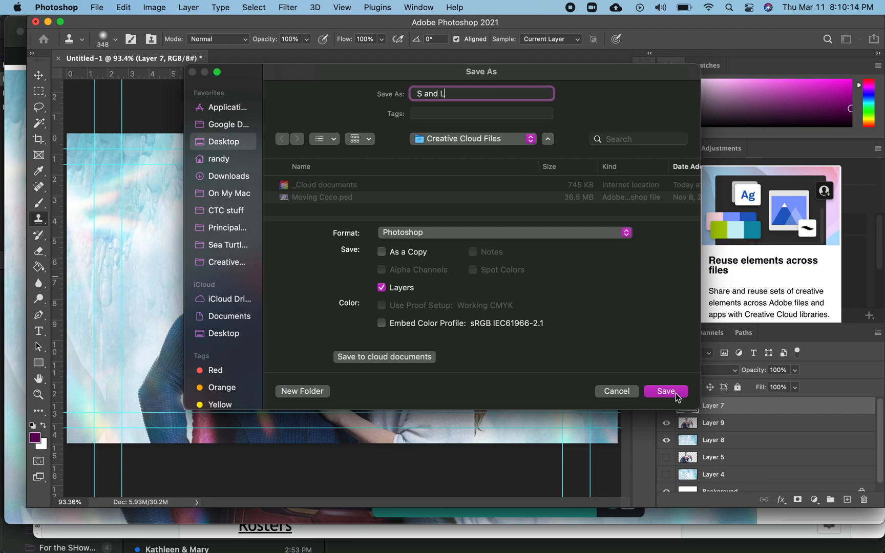
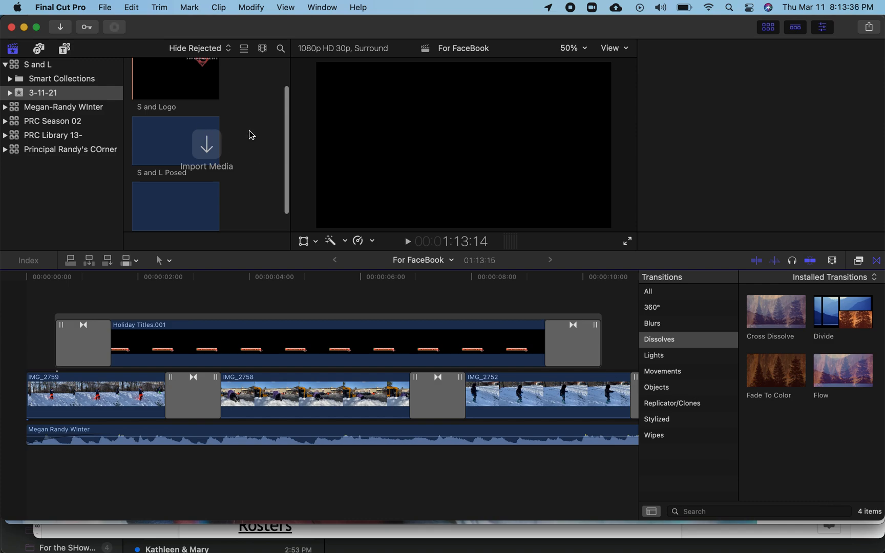
- Switch to Final Cut Pro and create a new project named S and L Parallax in the 3-11-21 event
scroll(251, 134, "up", 1)
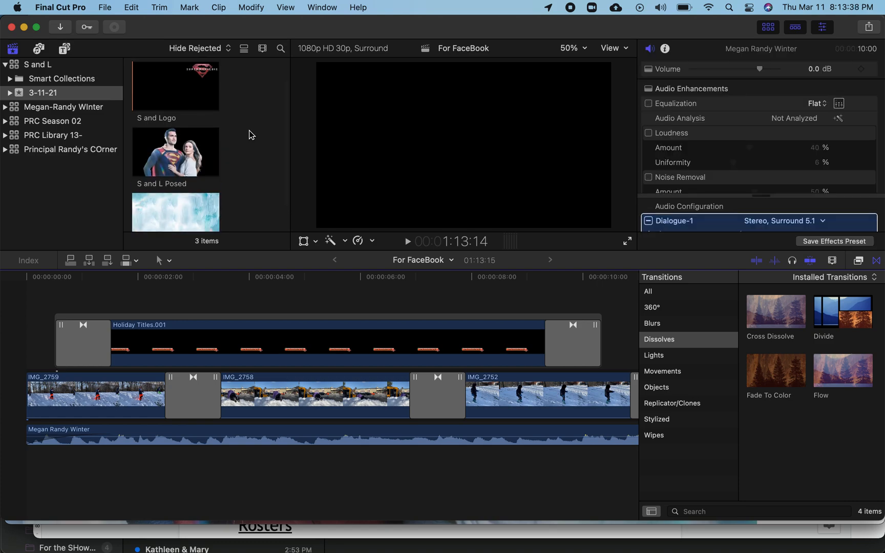
left_click(250, 135)
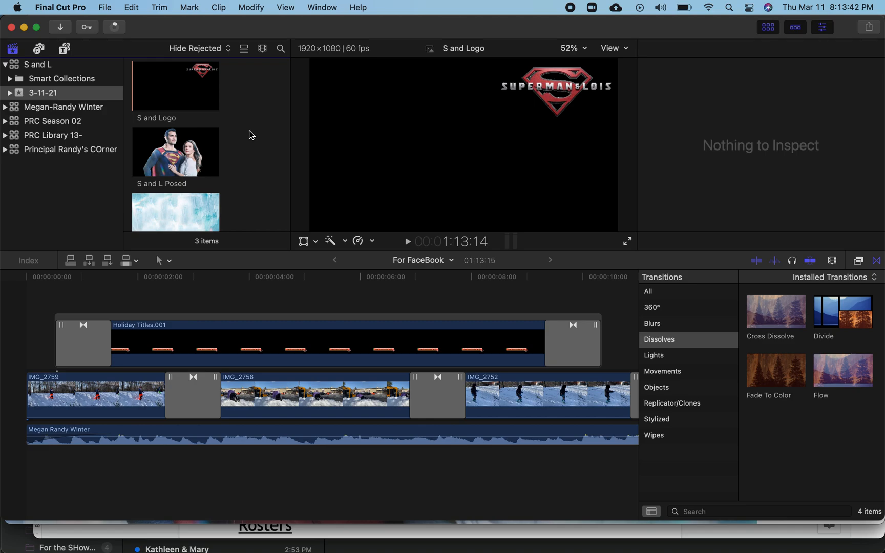
key("super+n")
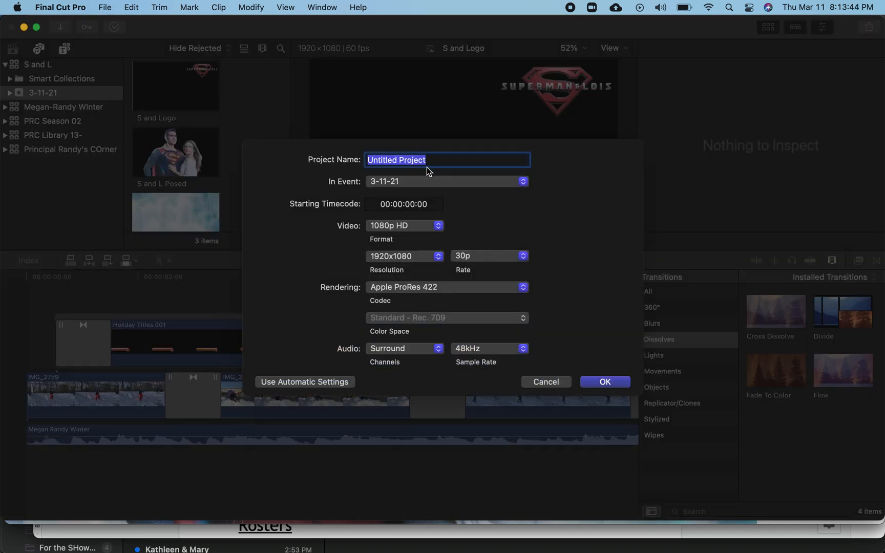
type("S and L Parallax")
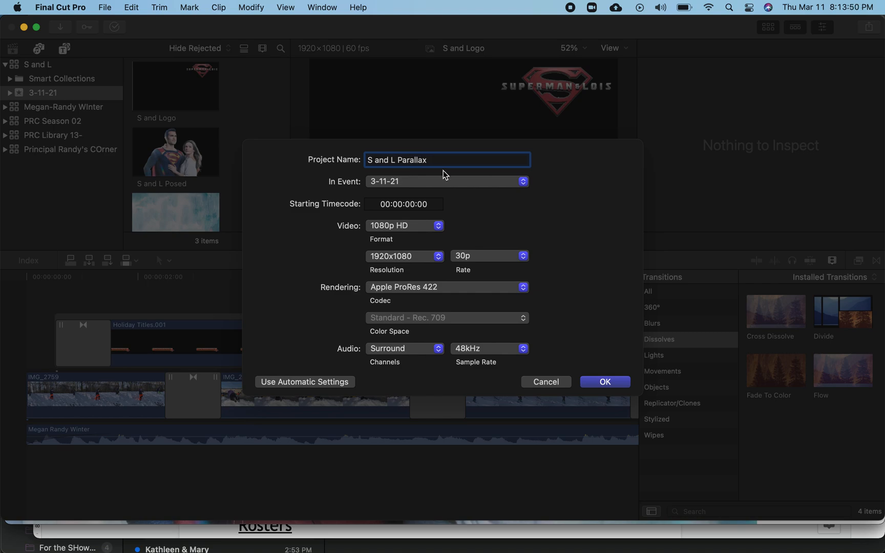
left_click(614, 383)
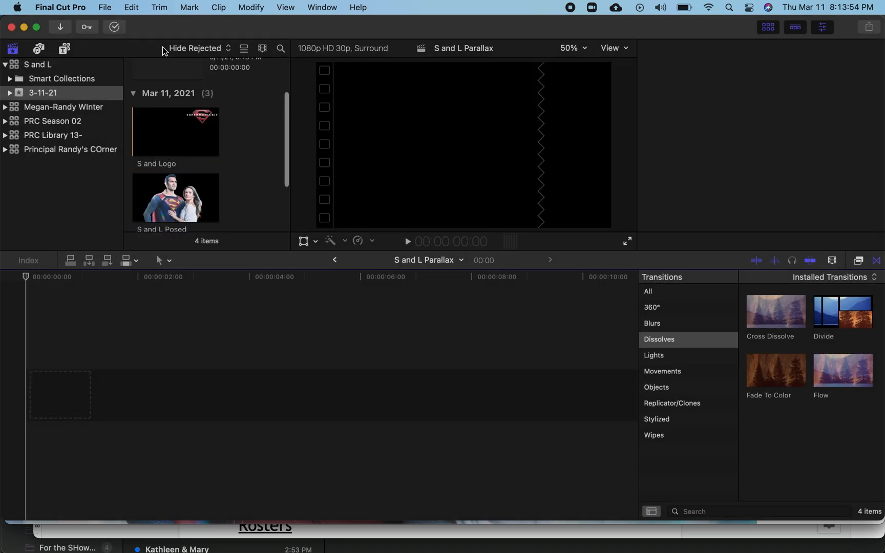
left_click(105, 7)
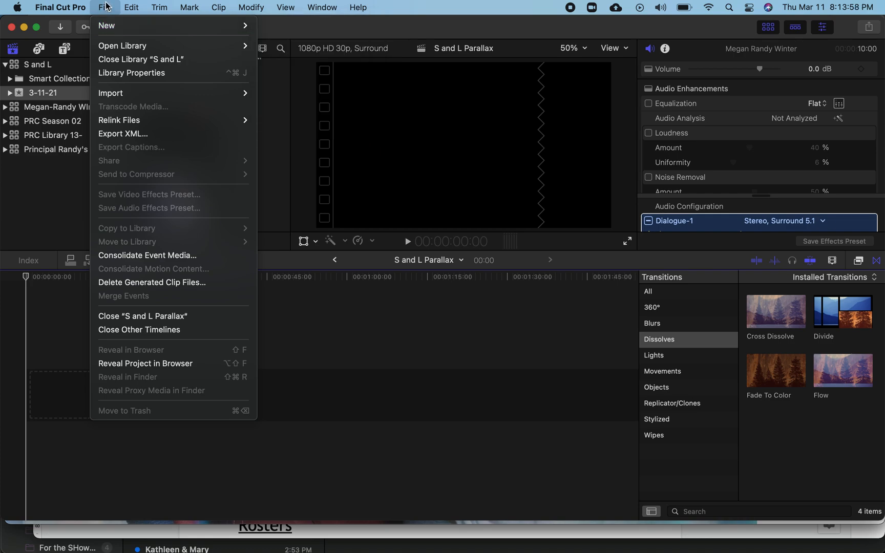
left_click(106, 6)
- Add the S and L Back clip to the empty timeline and extend it to about 15 seconds
scroll(231, 154, "up", 3)
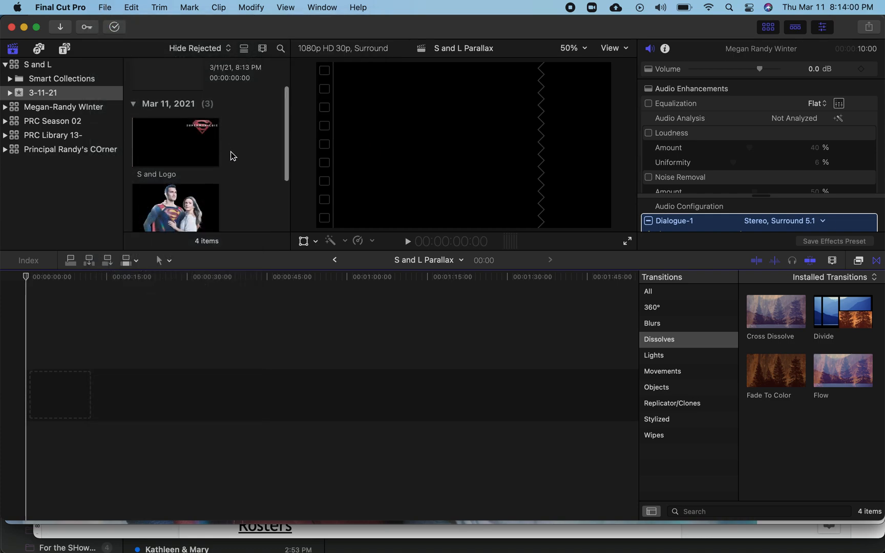
scroll(232, 155, "down", 5)
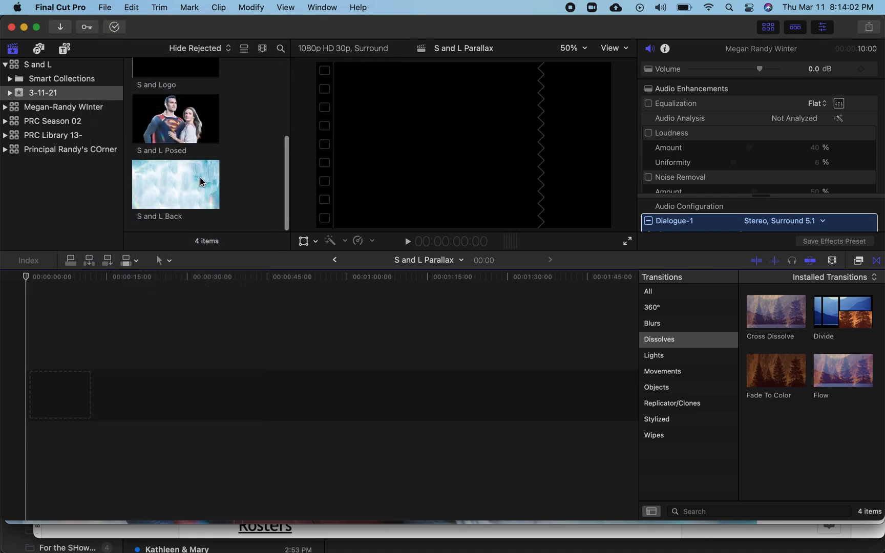
left_click(189, 187)
left_click_drag(188, 183, 27, 398)
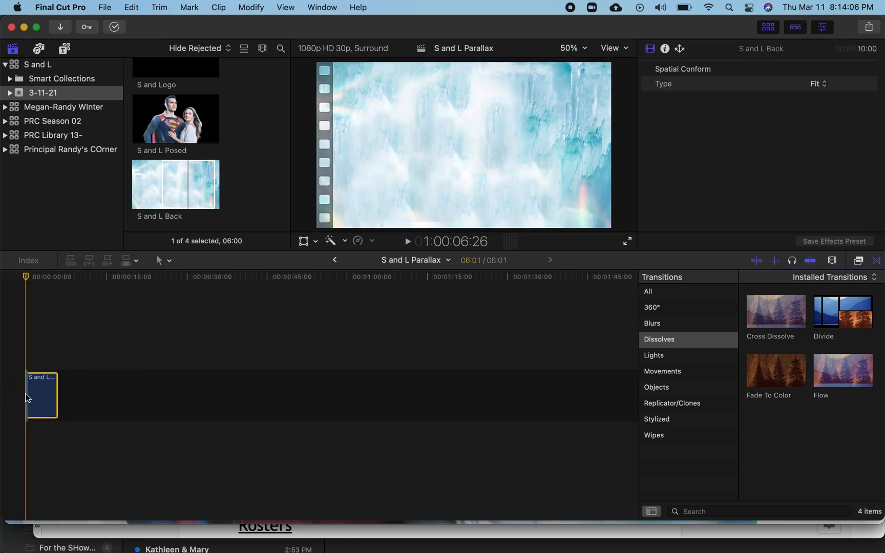
left_click(57, 392)
left_click_drag(57, 392, 102, 392)
- Place the S and L Posed clip above the background and extend it to the same length
left_click(168, 123)
left_click_drag(169, 123, 95, 239)
left_click_drag(63, 306, 107, 344)
- Place the S and Logo clip on top of the stack and extend it to 15 seconds
left_click_drag(175, 73, 24, 297)
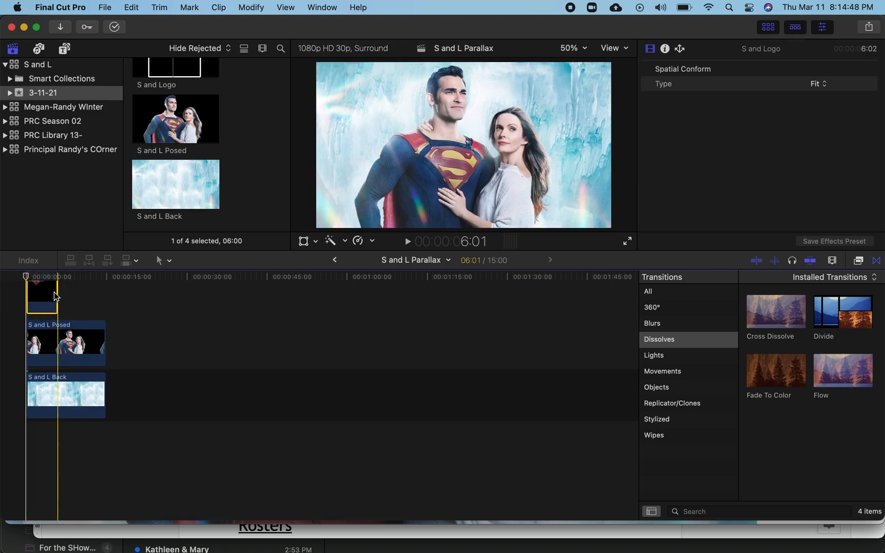
scroll(58, 293, "up", 3)
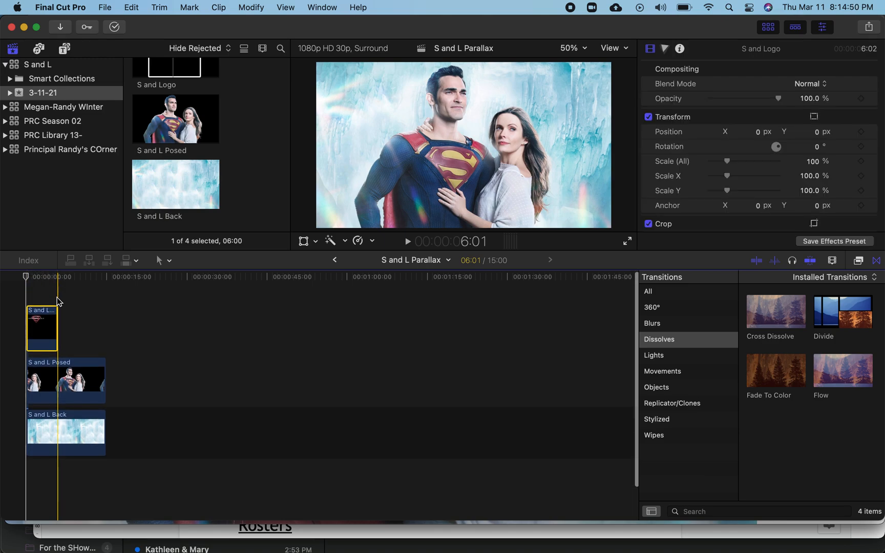
left_click_drag(57, 327, 103, 332)
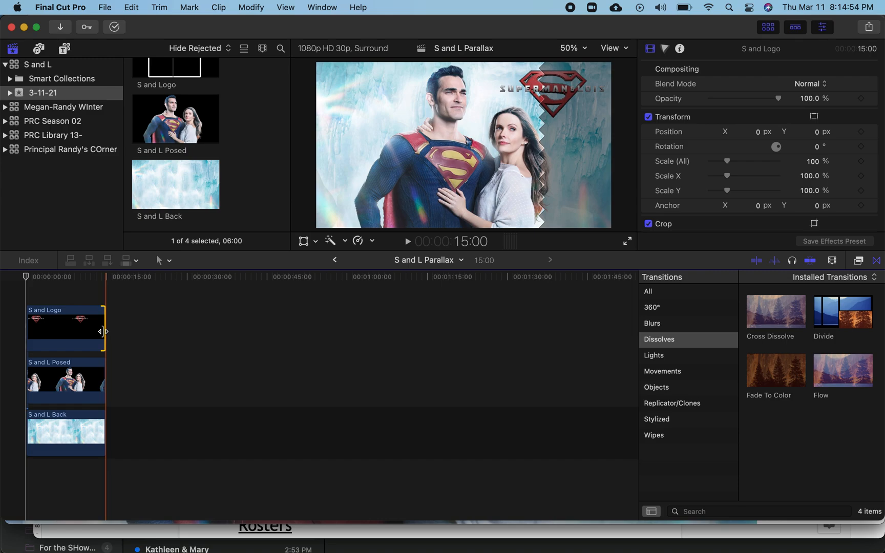
- Apply a Ken Burns move to the S and L Back background clip
key("Home")
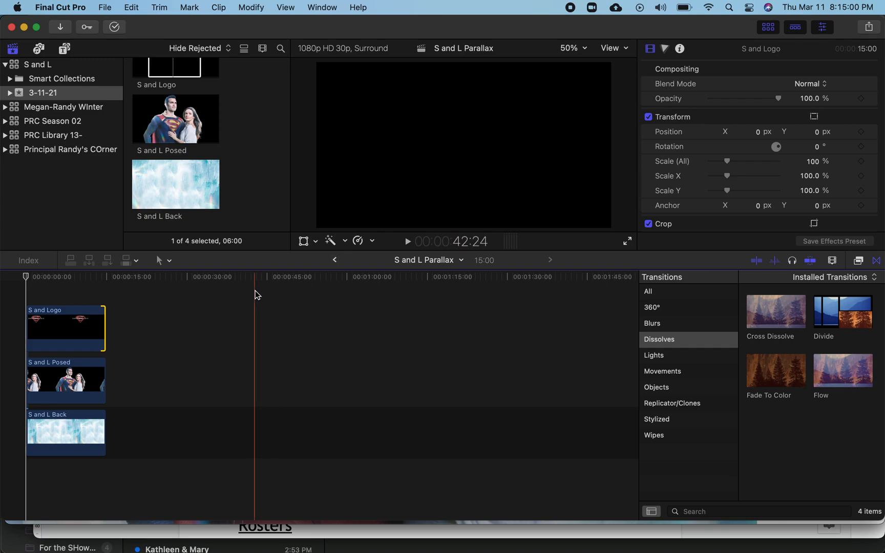
left_click(64, 435)
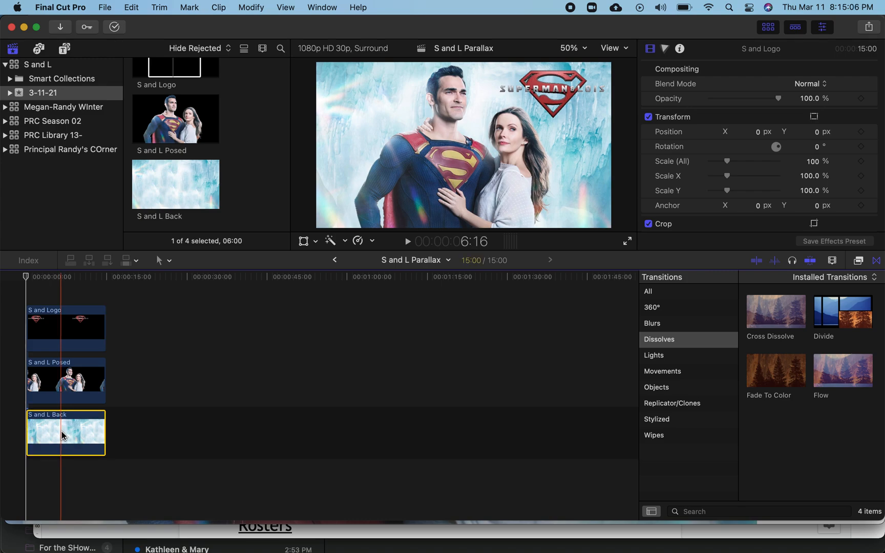
left_click(316, 242)
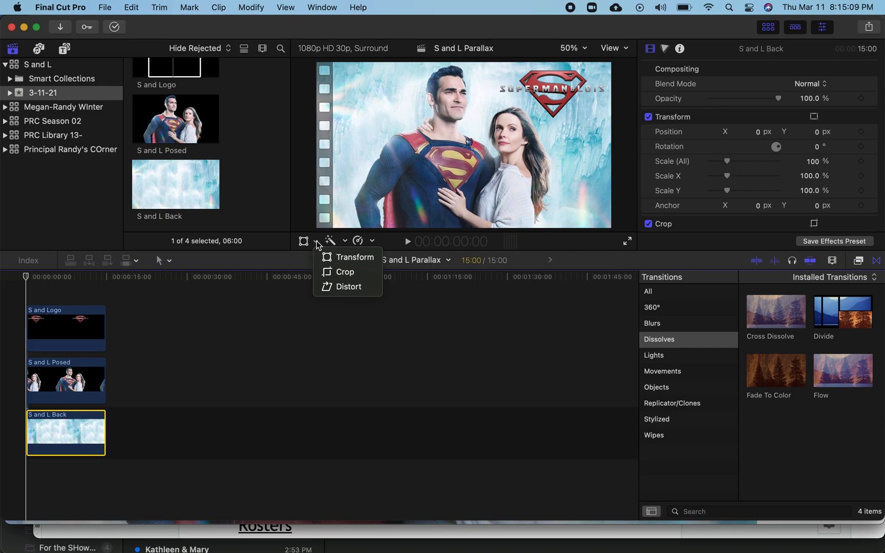
left_click(326, 272)
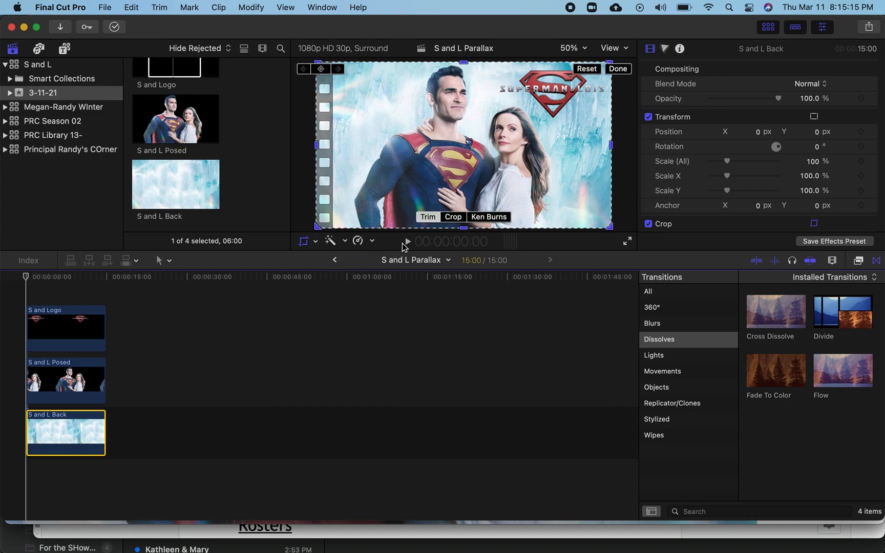
left_click(486, 217)
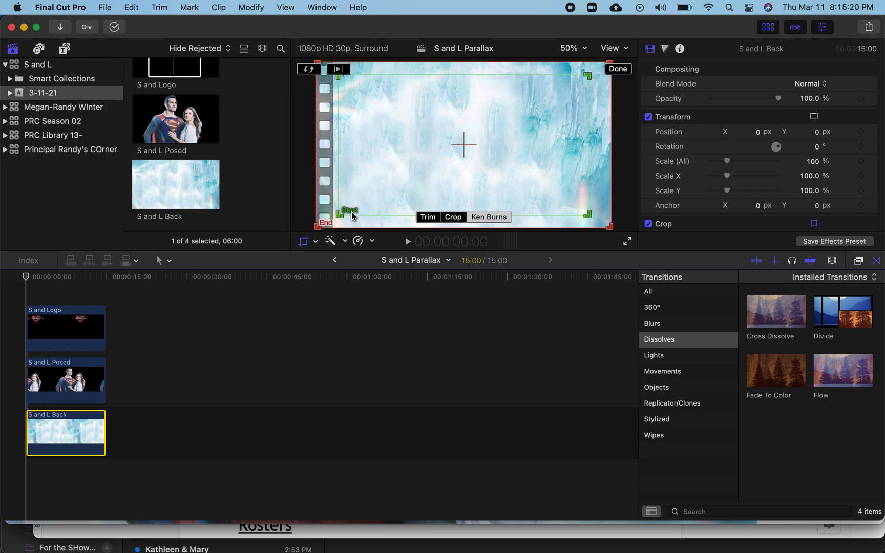
- Preview the Ken Burns move, swapping its start and end frames and back, then finish editing it
left_click(309, 70)
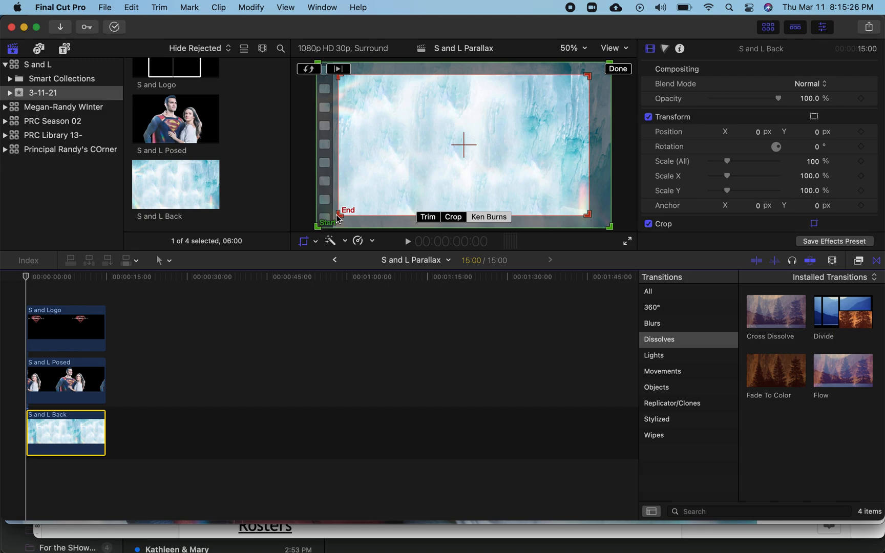
left_click(338, 69)
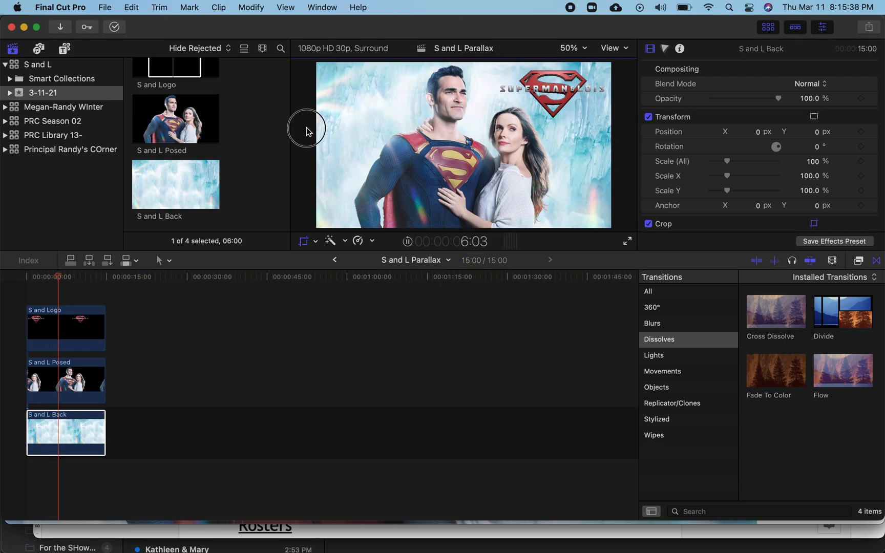
key("space")
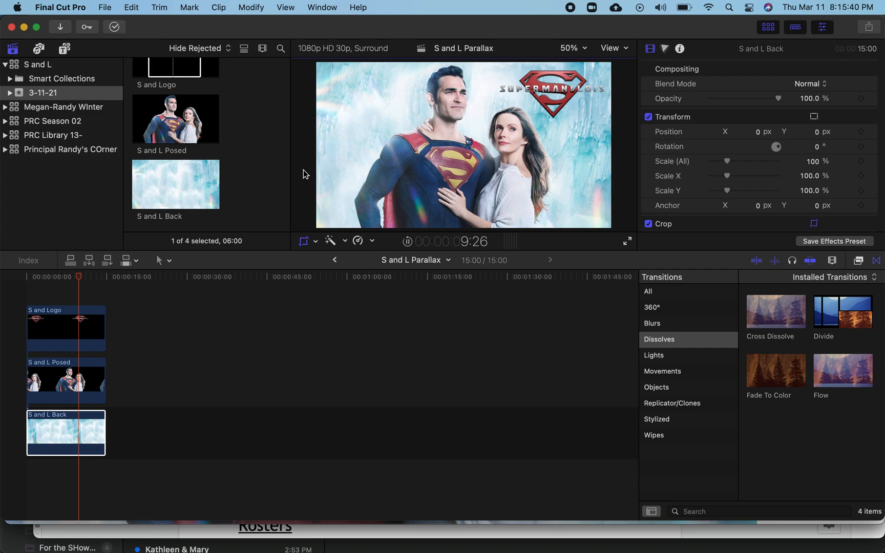
key("shift+c")
left_click(309, 70)
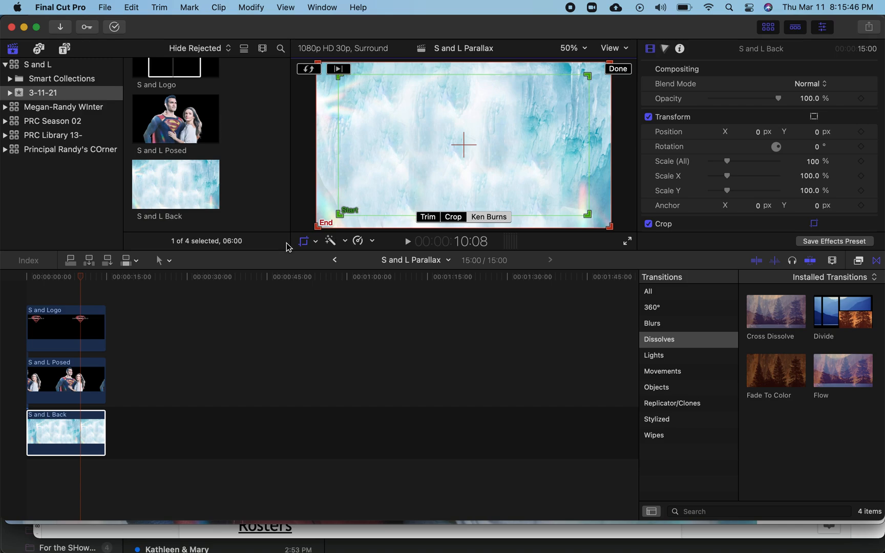
left_click(618, 68)
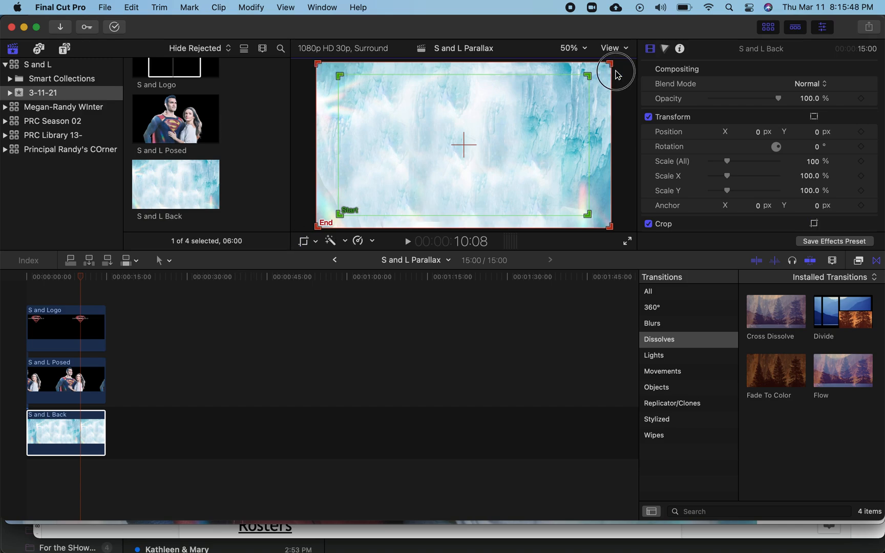
- Add keyframes for Position, Rotation, Scale and Anchor on the S and L Posed clip at its start
left_click(53, 385)
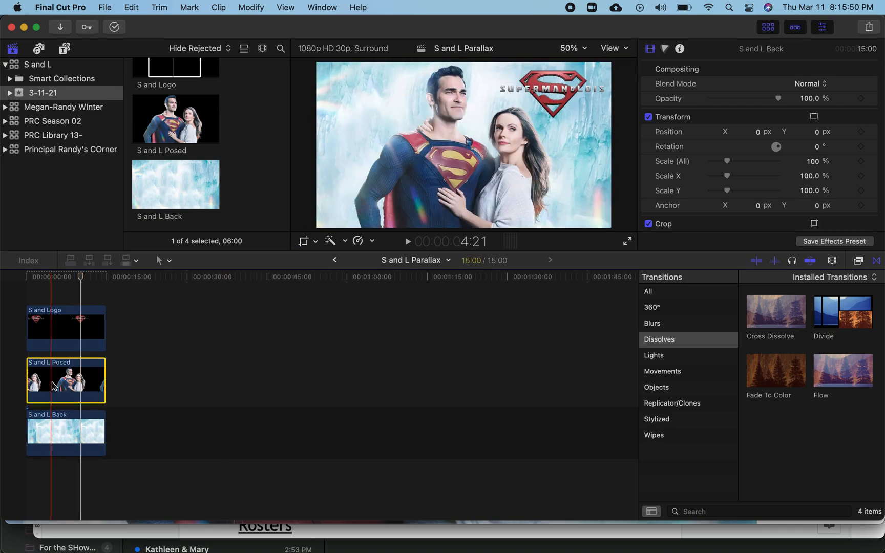
left_click_drag(81, 276, 28, 285)
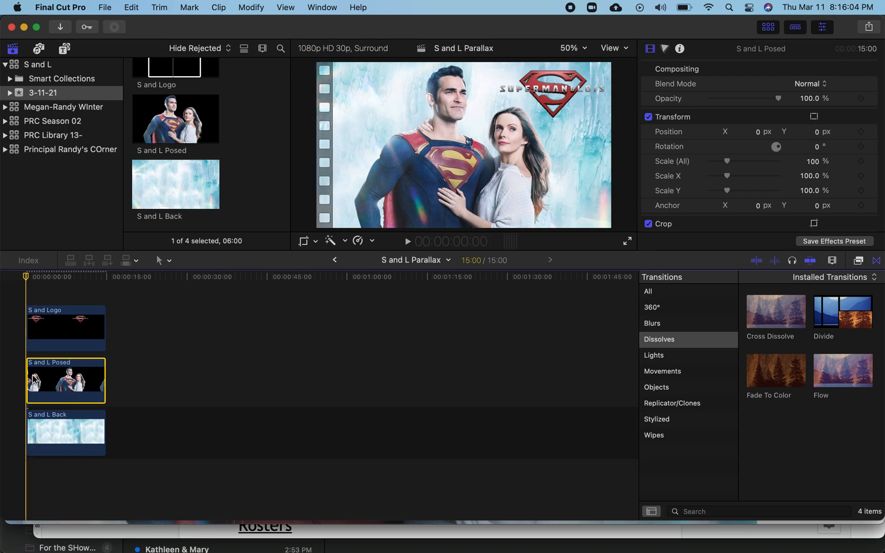
left_click(860, 133)
left_click(862, 147)
left_click(861, 161)
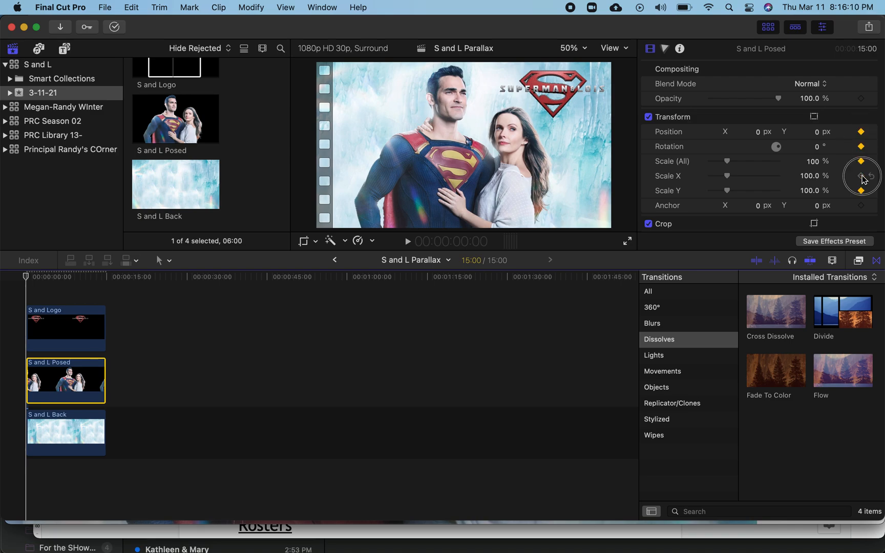
left_click(862, 176)
left_click(861, 191)
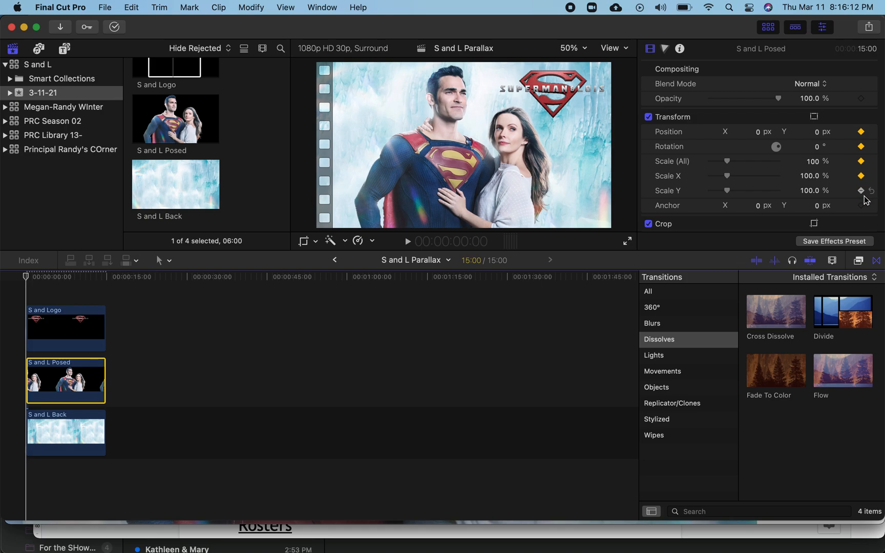
left_click(861, 206)
- Add keyframes for Position, Rotation, Scale and Anchor on the posed clip at the 15-second end
left_click(26, 277)
left_click_drag(26, 277, 102, 279)
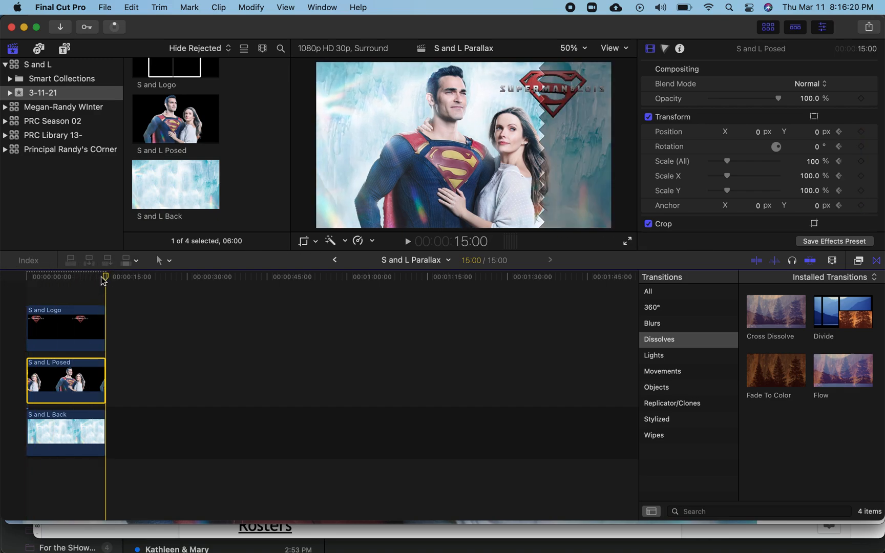
left_click(861, 132)
left_click(861, 146)
left_click(861, 162)
left_click(861, 175)
left_click(861, 190)
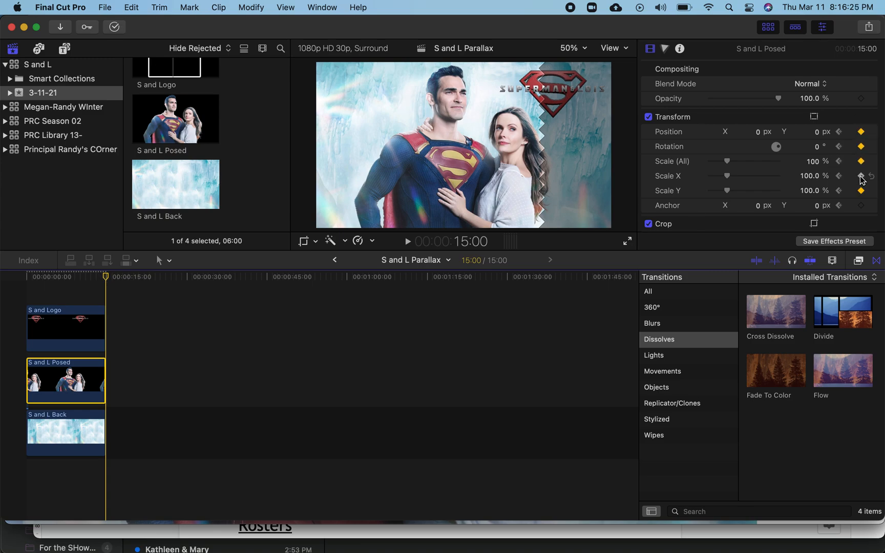
left_click(861, 205)
- Set the viewer to 25% and, at the posed clip's last frame, use Transform to enlarge it slightly and shift it left
left_click(315, 241)
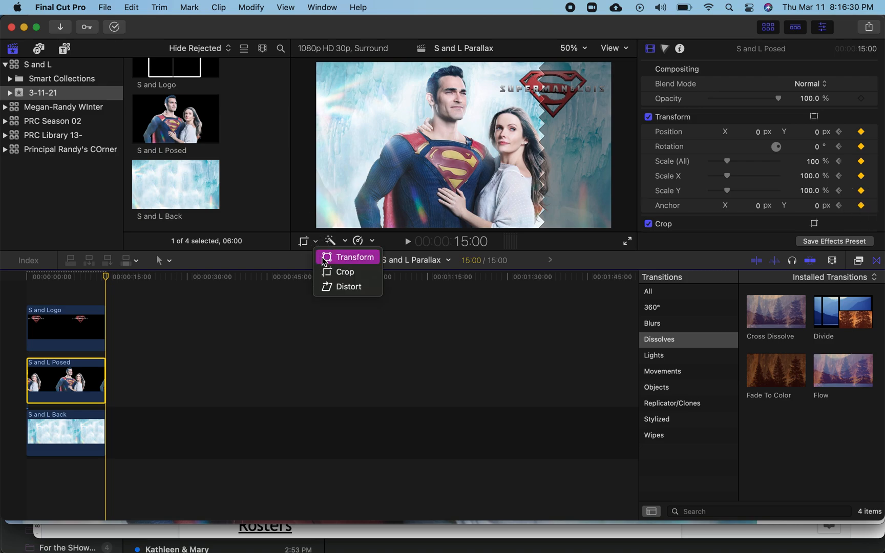
left_click(321, 257)
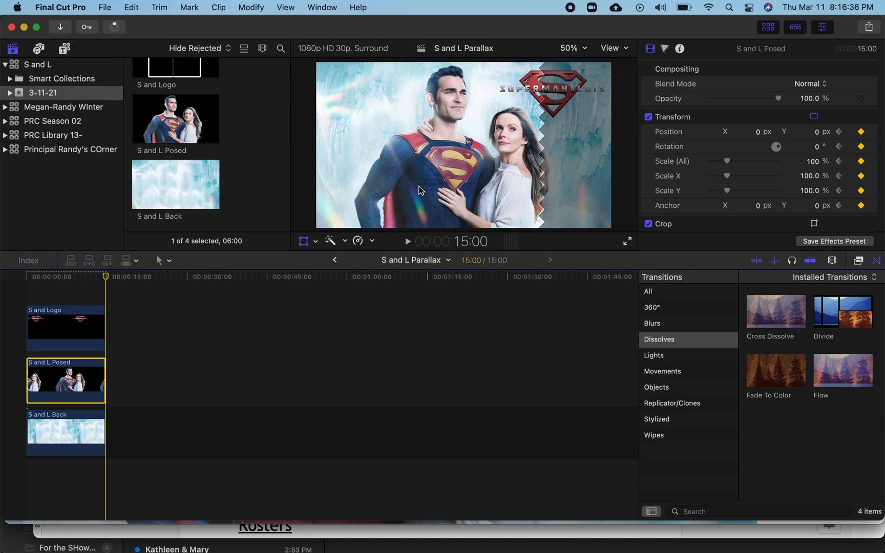
left_click(420, 190)
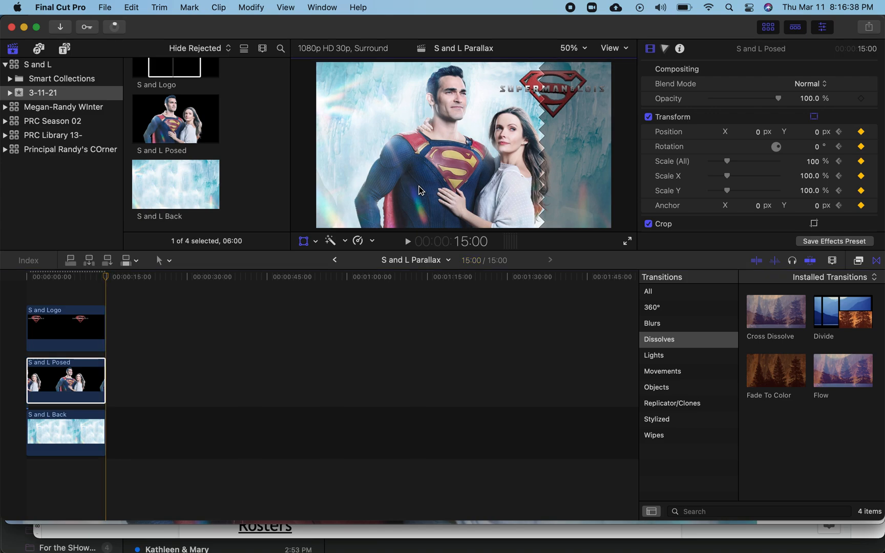
left_click(584, 48)
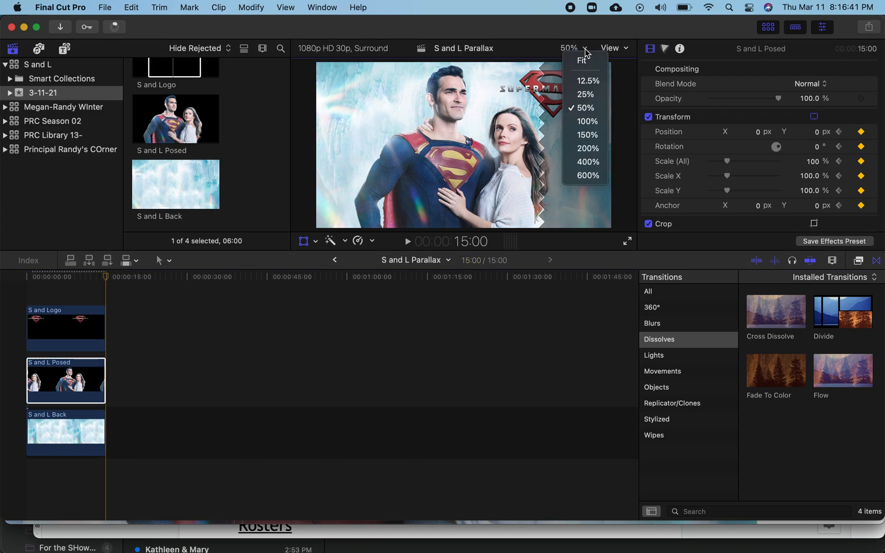
left_click(586, 94)
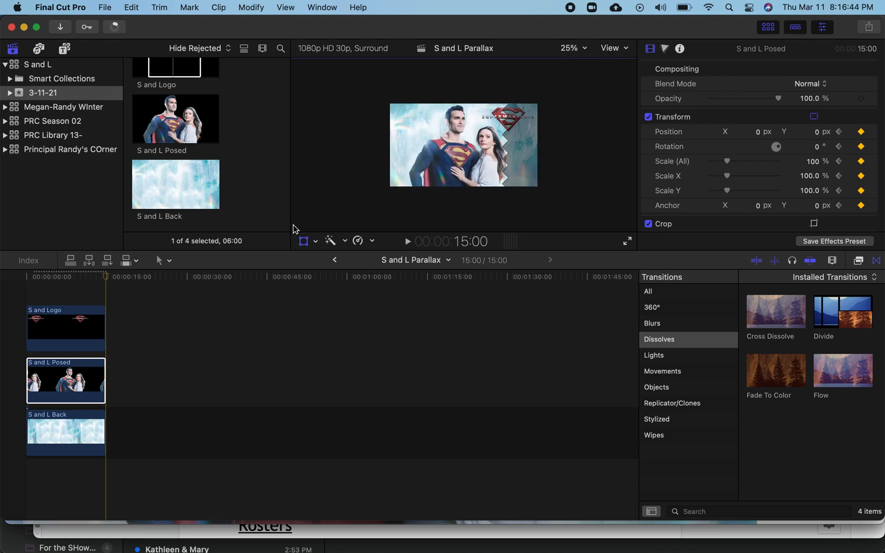
left_click(316, 242)
left_click(322, 257)
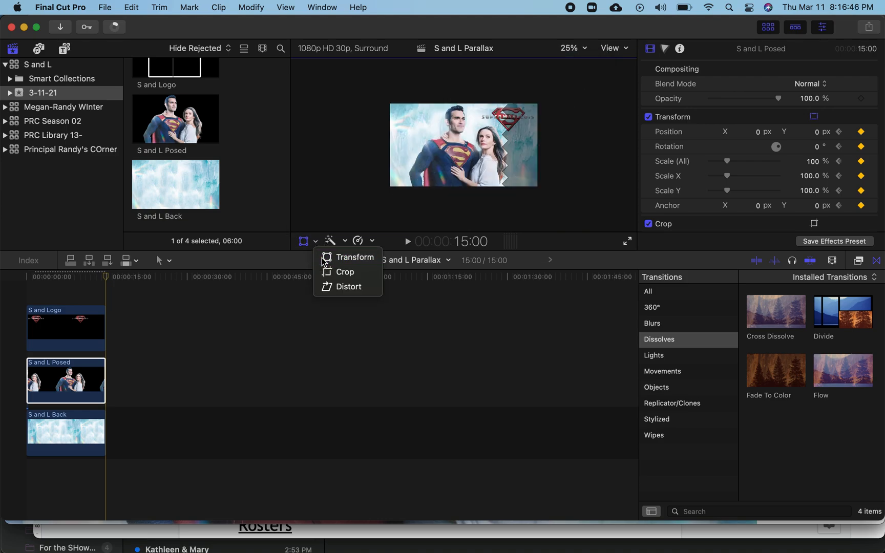
left_click(439, 150)
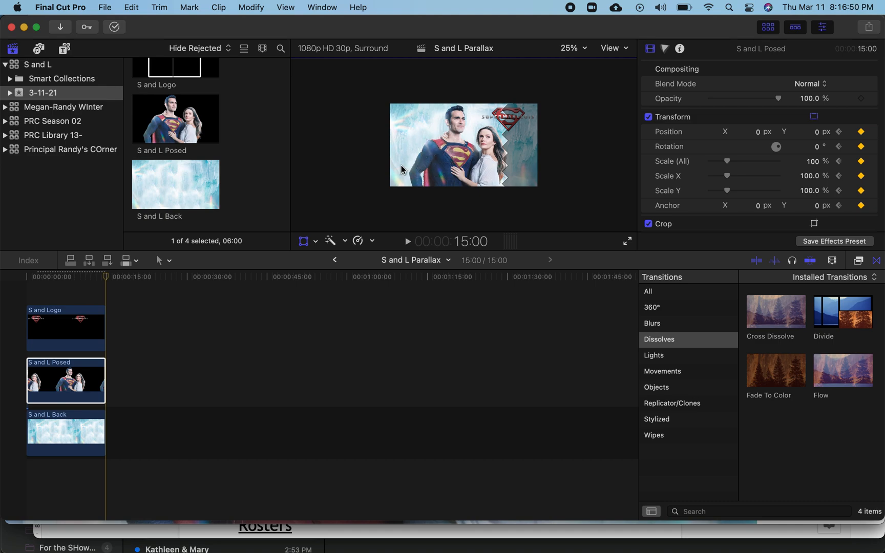
key("Left")
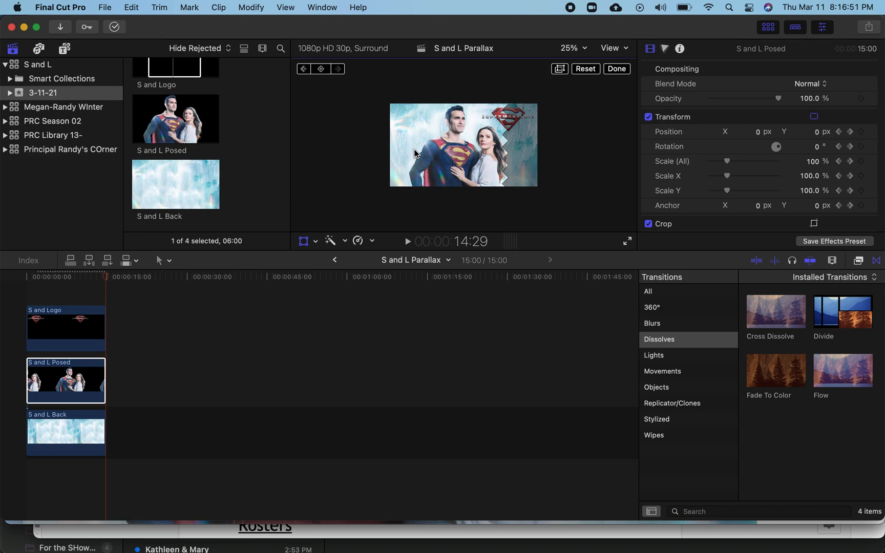
left_click(451, 168)
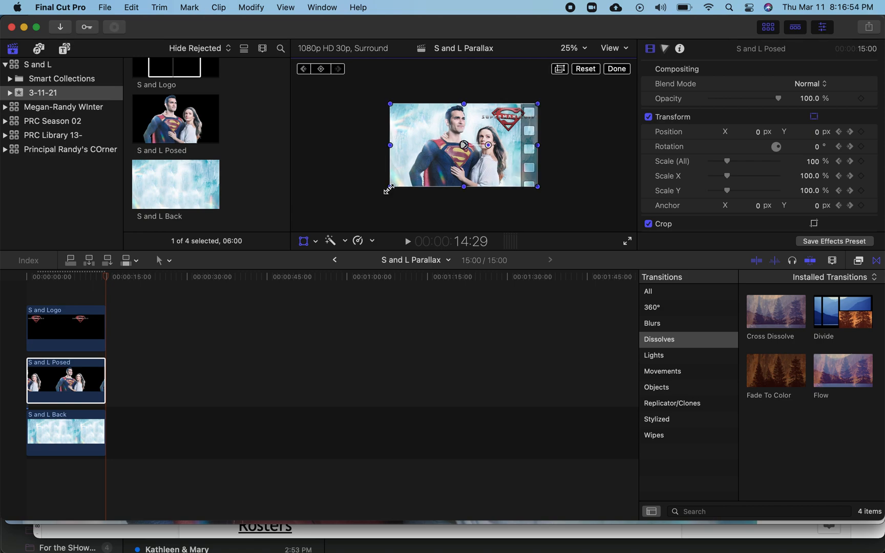
left_click_drag(390, 188, 388, 188)
left_click_drag(449, 167, 439, 164)
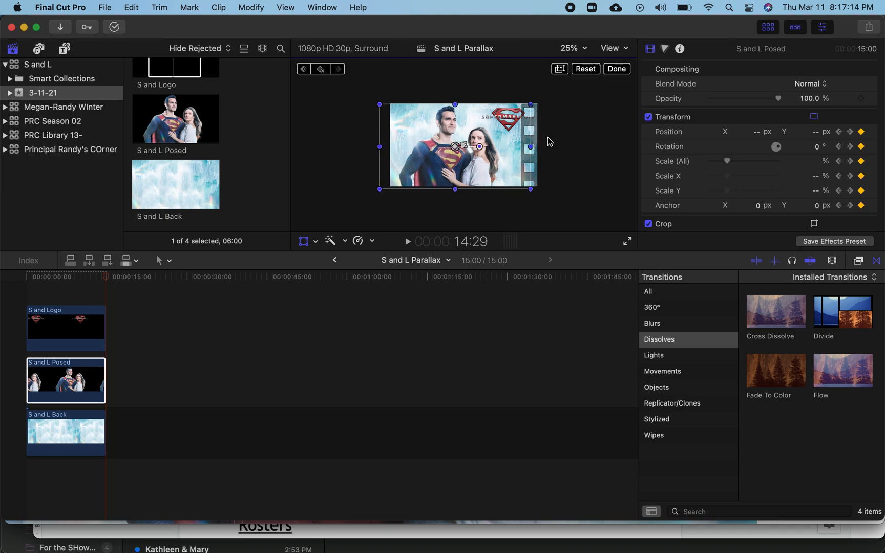
- Select the S and Logo clip and add a transform keyframe at its start
left_click(86, 332)
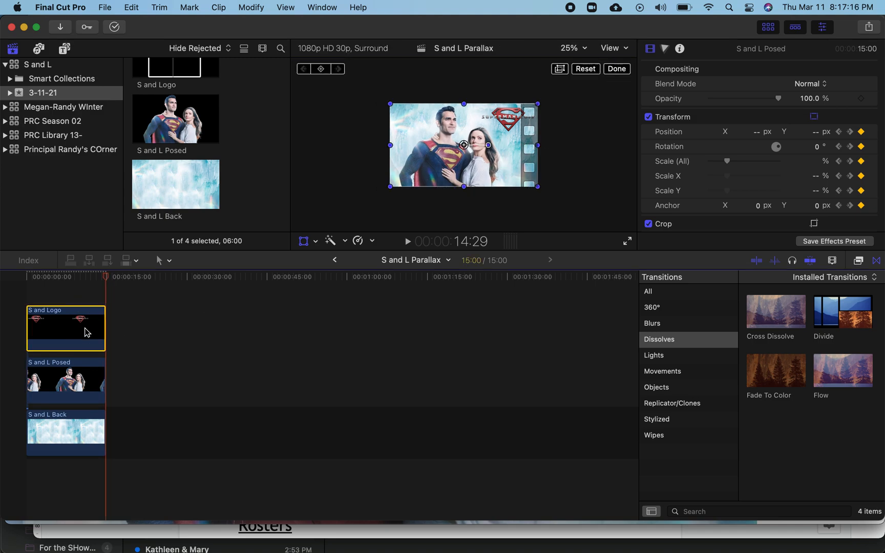
left_click(33, 278)
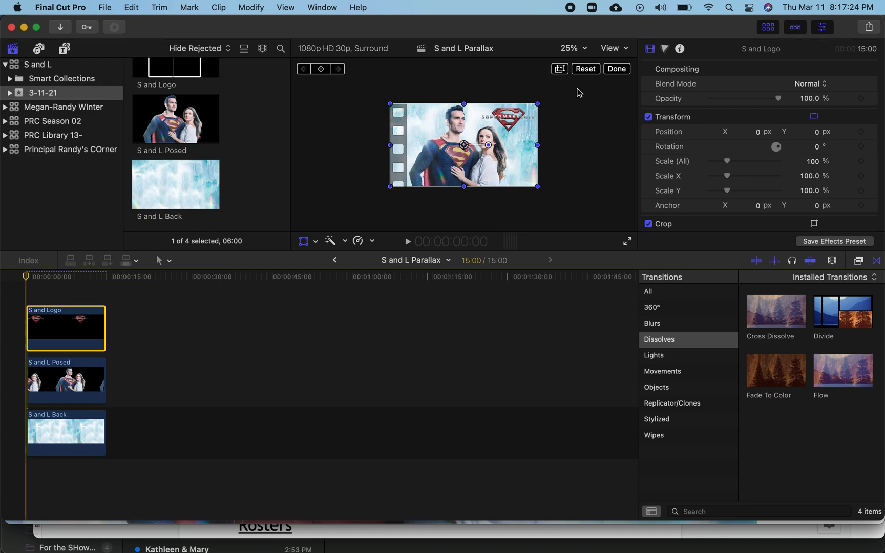
left_click(616, 68)
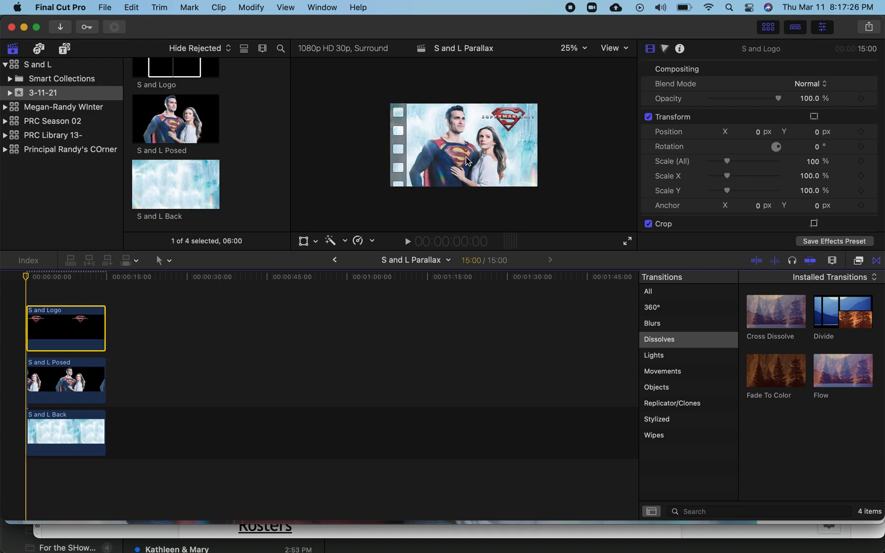
left_click(304, 242)
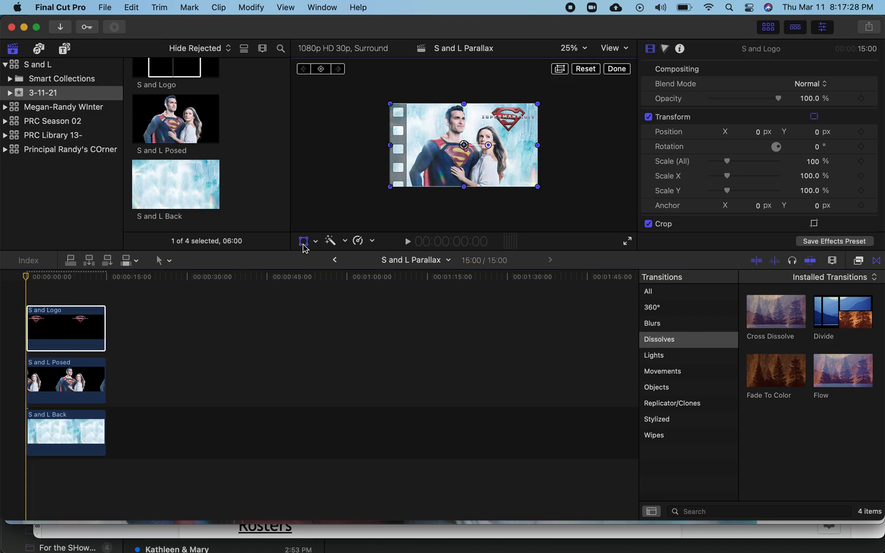
left_click(321, 70)
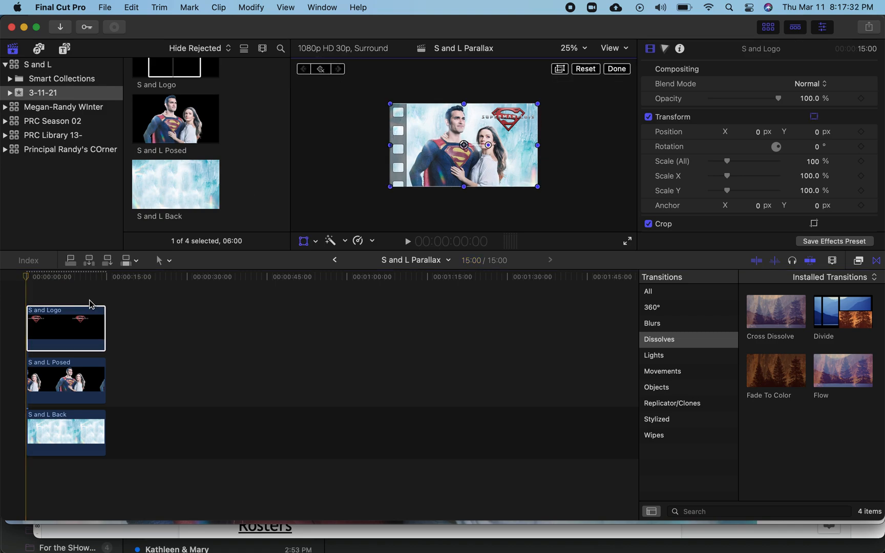
- At the logo clip's last frame, scale it to about 108% and move it to about X 3.7, Y -28.7 px
left_click(41, 279)
left_click_drag(42, 281, 104, 292)
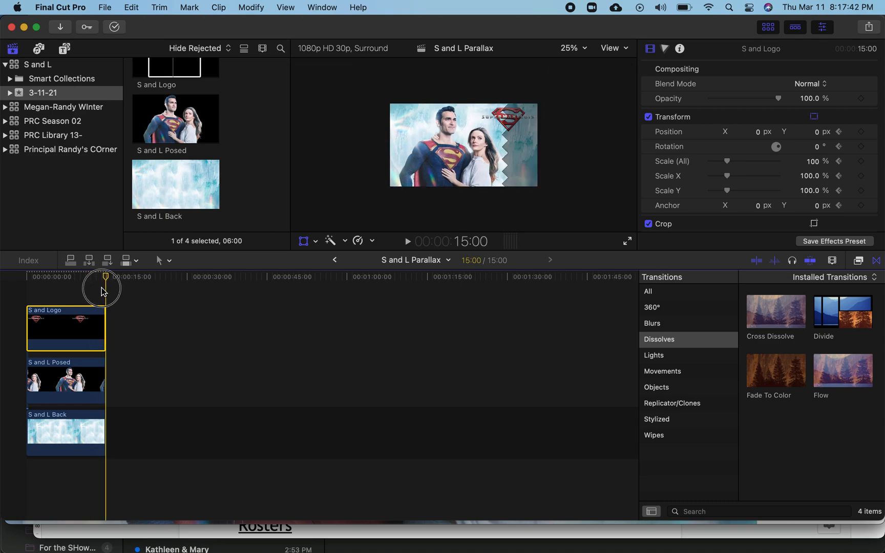
left_click_drag(104, 292, 104, 292)
key("Left")
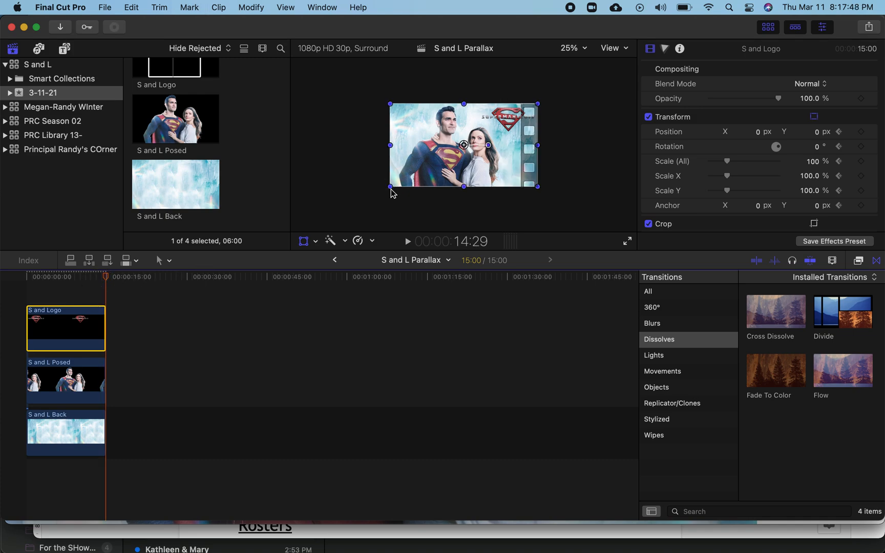
left_click_drag(390, 189, 388, 190)
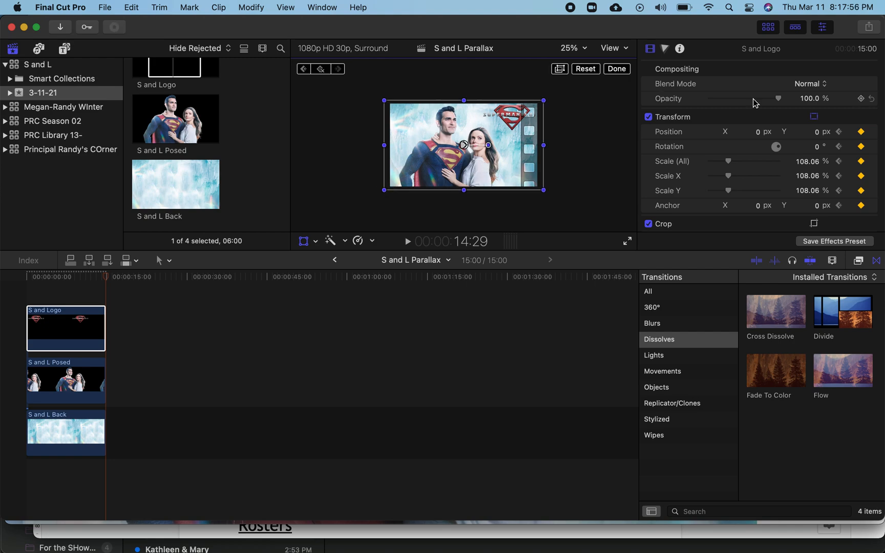
left_click_drag(517, 124, 518, 128)
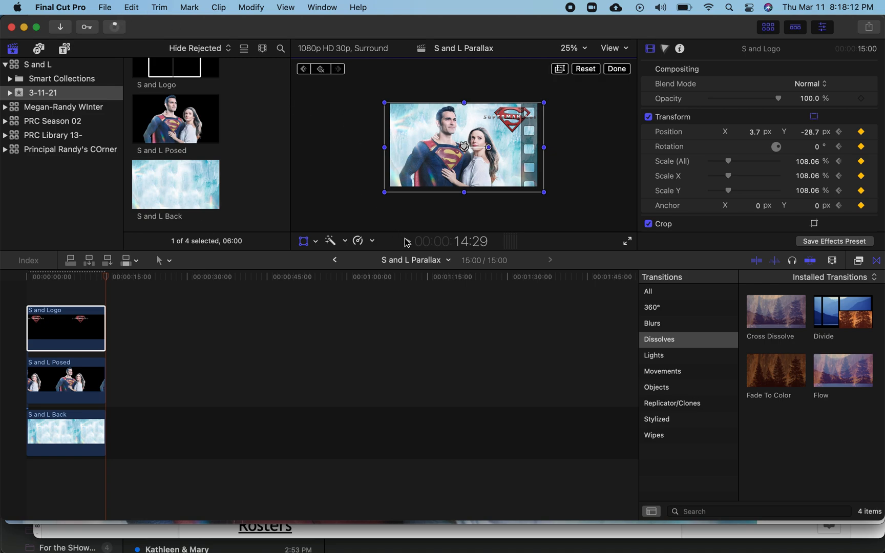
- Play back the sequence to preview the parallax animation, then return the playhead near the start
left_click(408, 243)
left_click(409, 243)
left_click(44, 276)
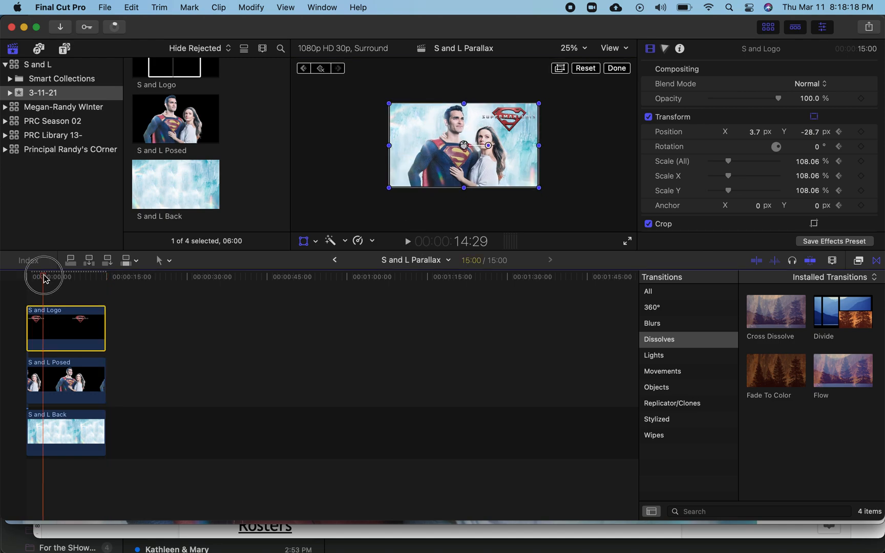